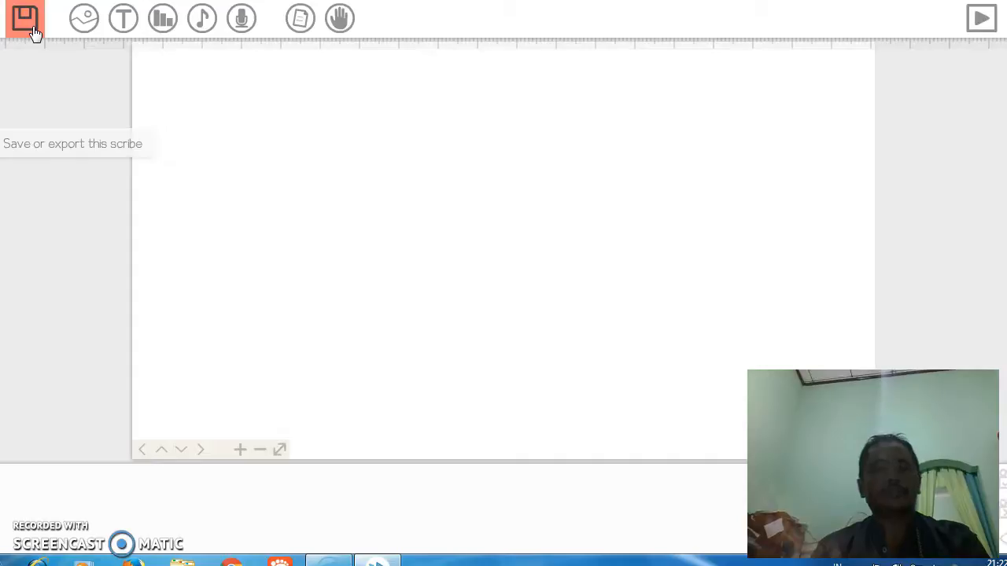
left_click(87, 44)
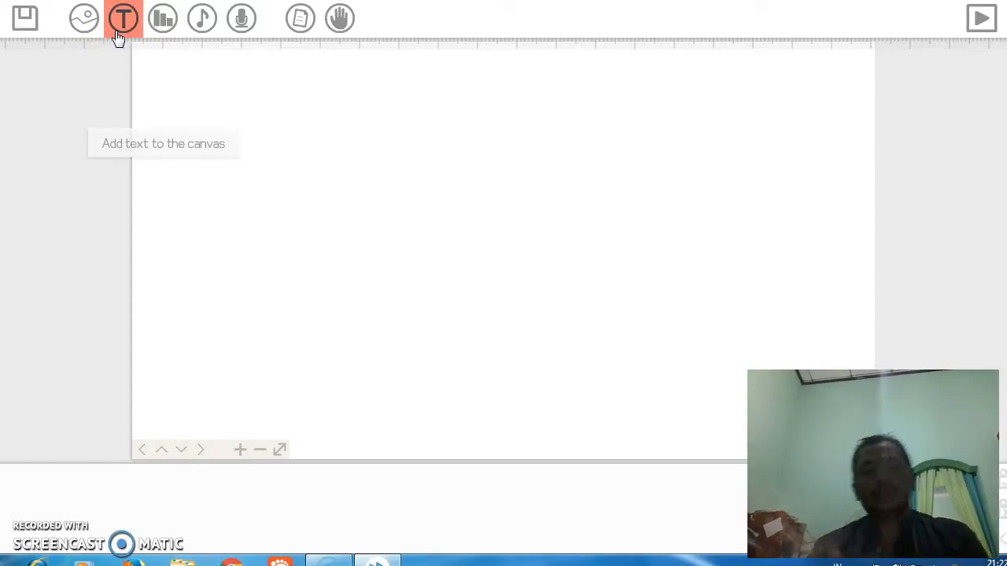
left_click(157, 36)
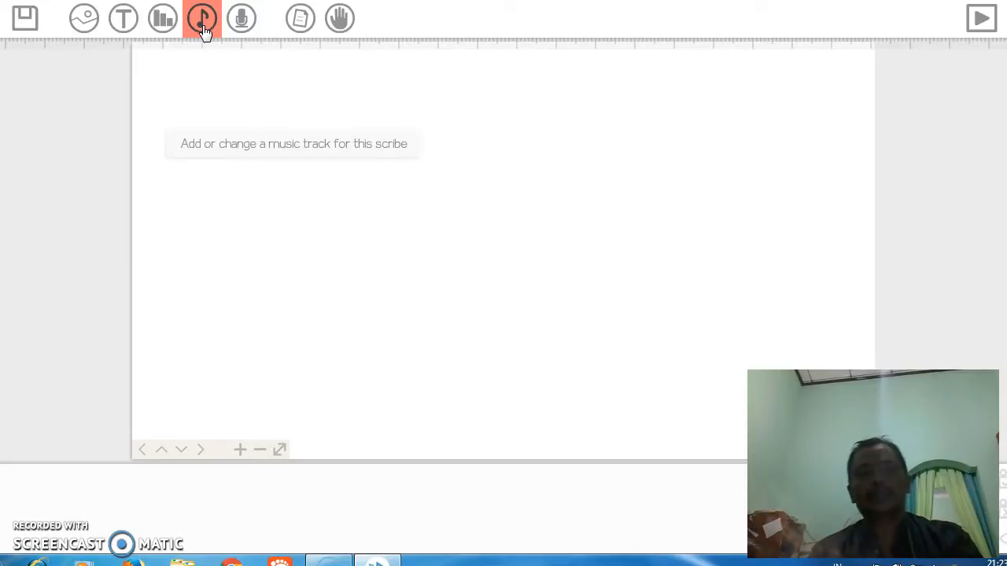
left_click(236, 30)
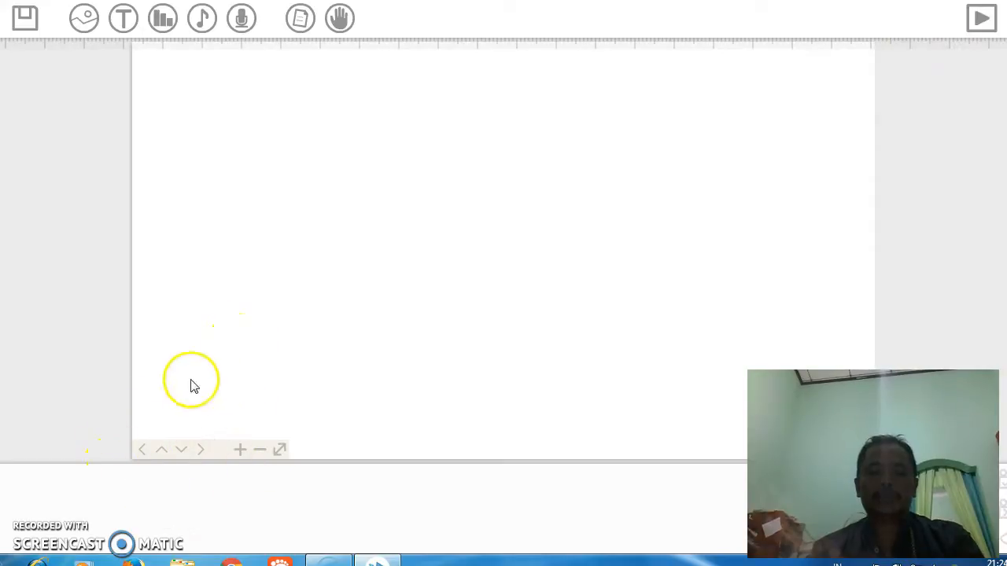
left_click(164, 451)
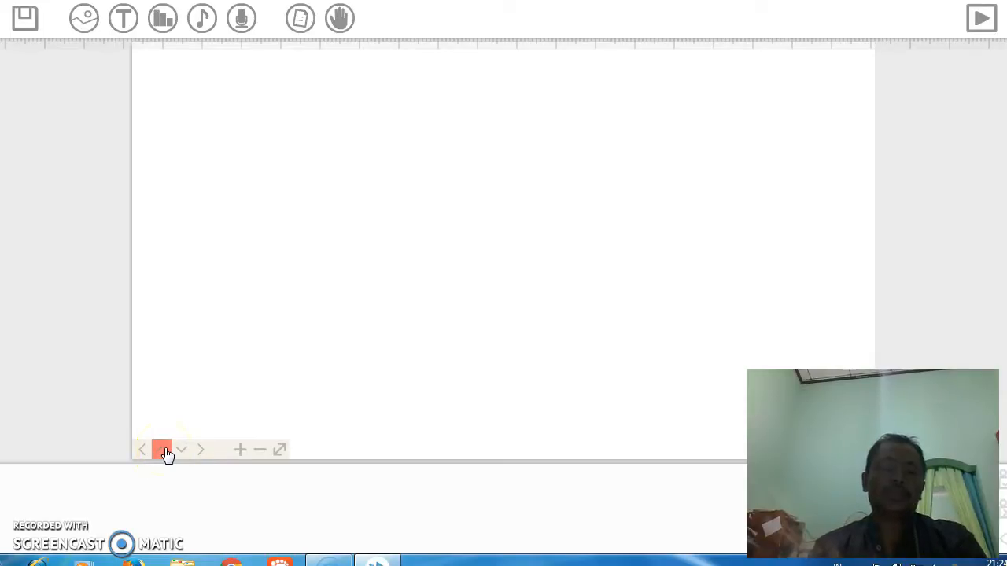
left_click(180, 451)
left_click(201, 461)
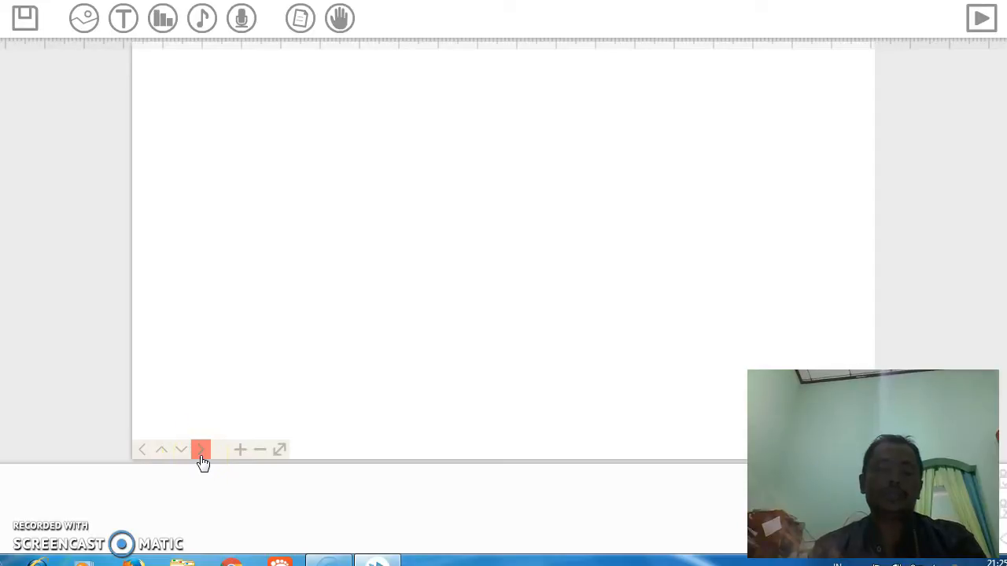
left_click(242, 460)
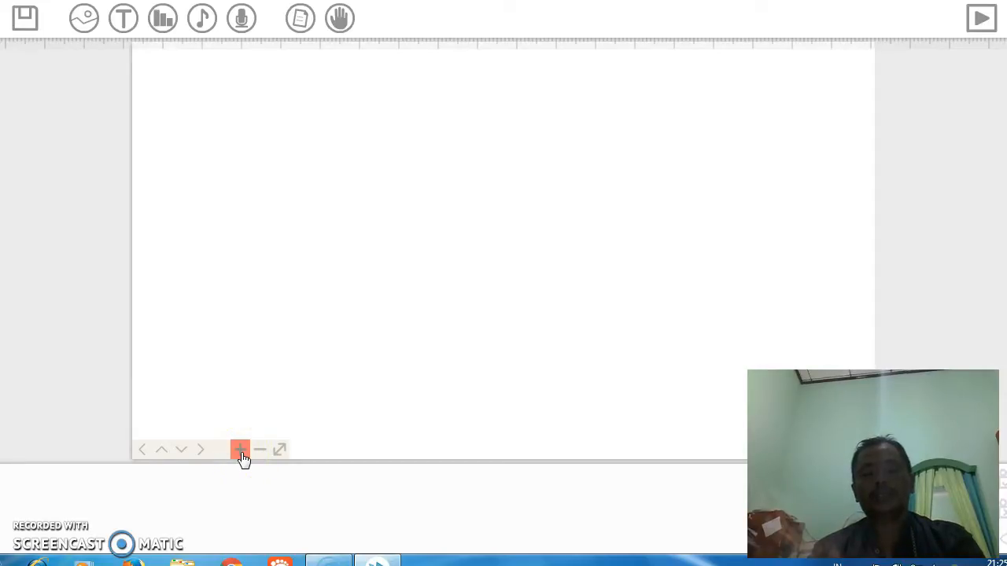
left_click(258, 457)
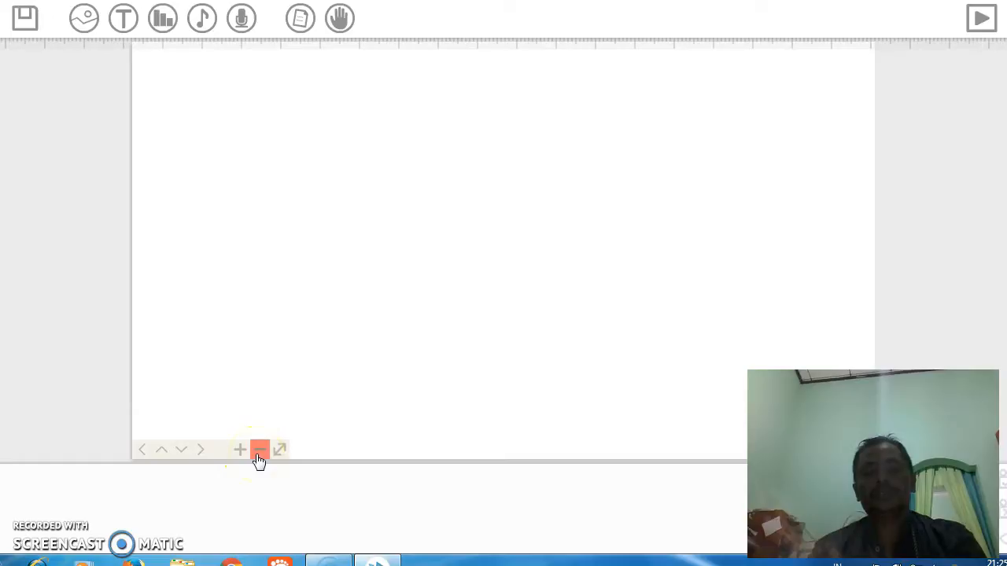
Step: Start a new text element for the canvas with the message "tutorial Vidio scribe"
left_click(126, 20)
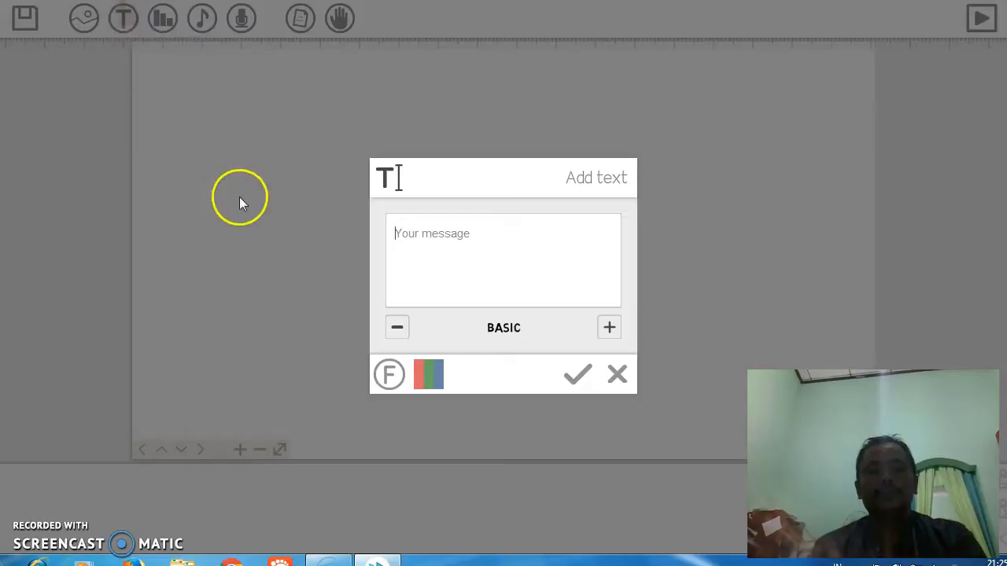
left_click(420, 237)
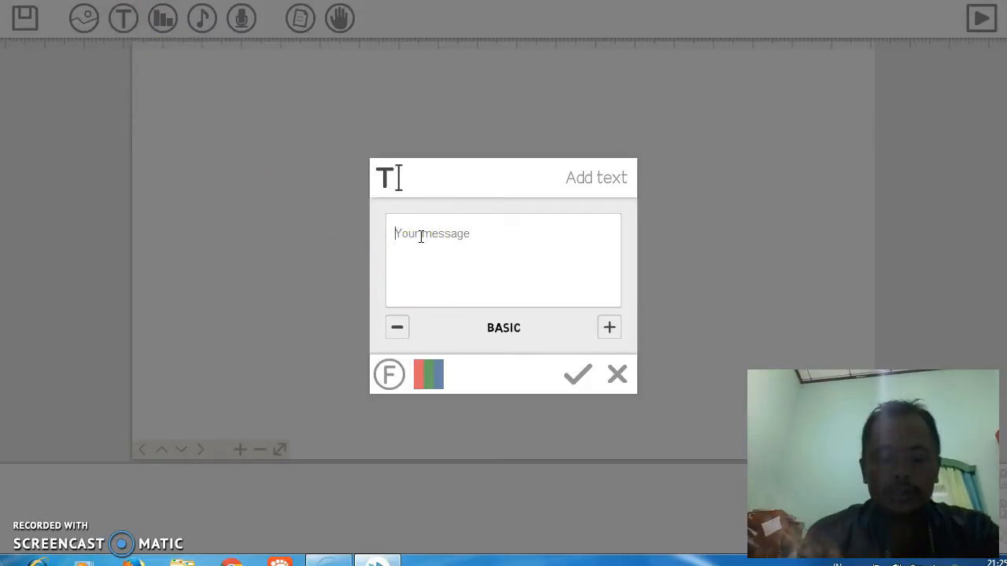
type("tutorial")
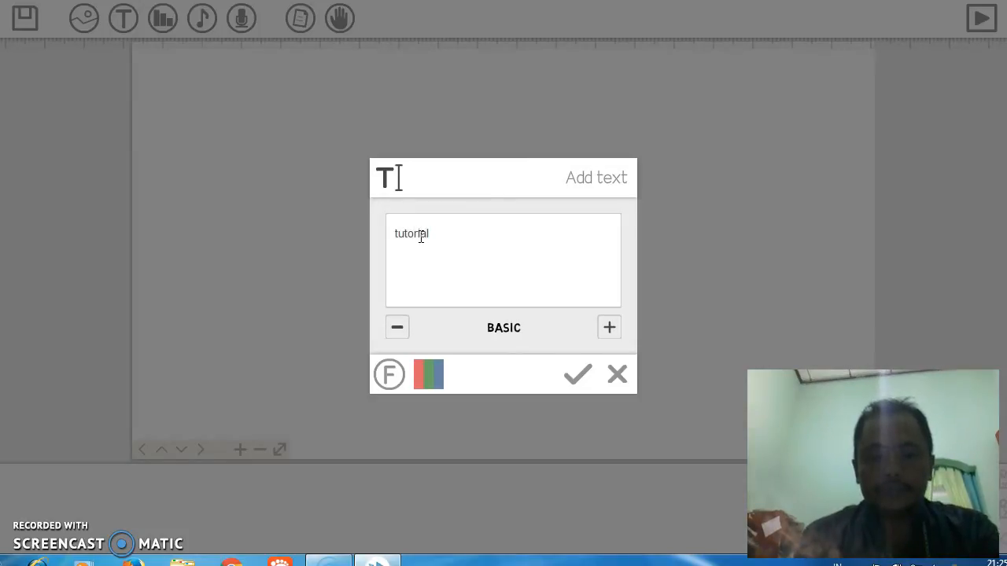
type(" Vid")
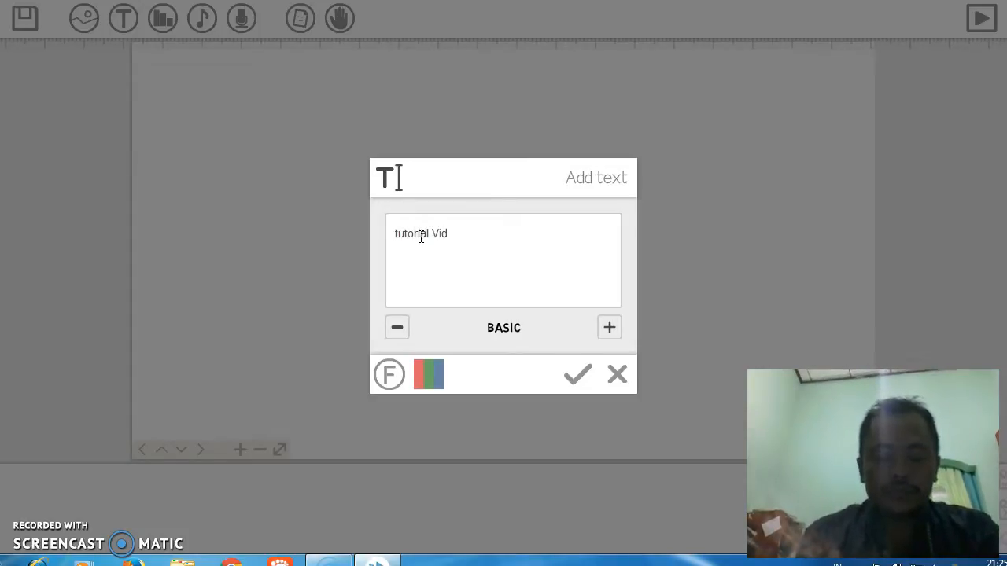
type("io scribe")
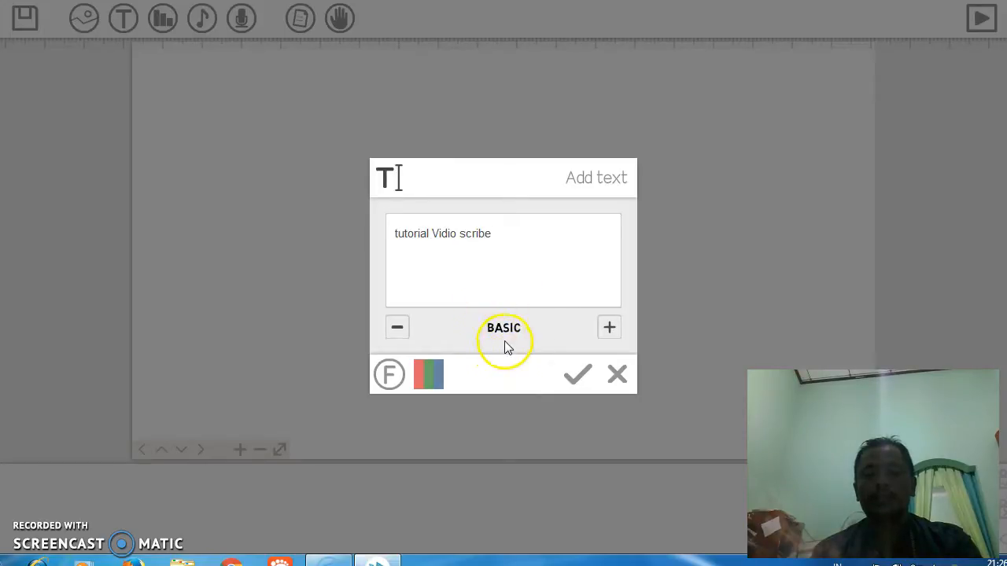
Step: Choose Algerian as the new text's font and import it
left_click(398, 370)
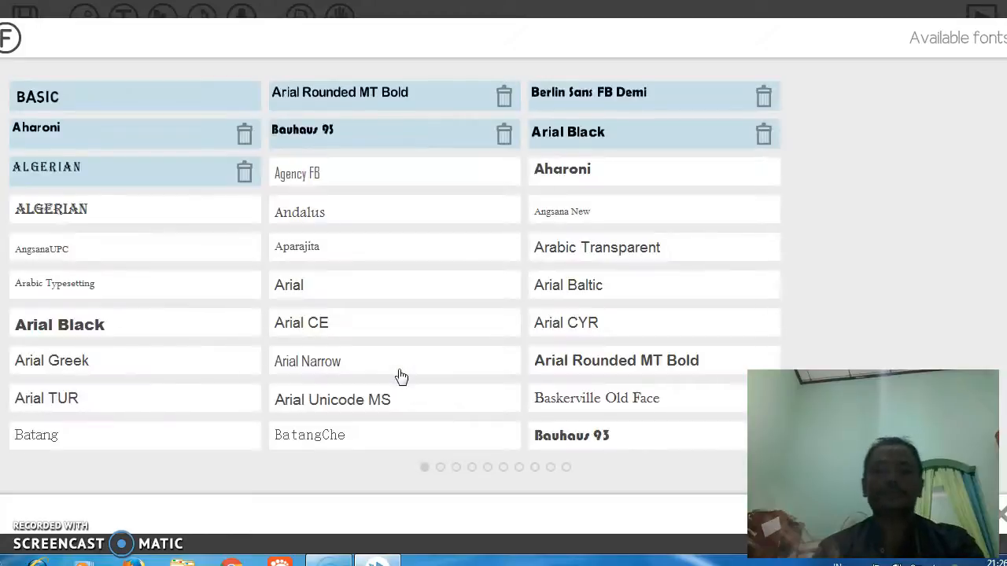
left_click(163, 214)
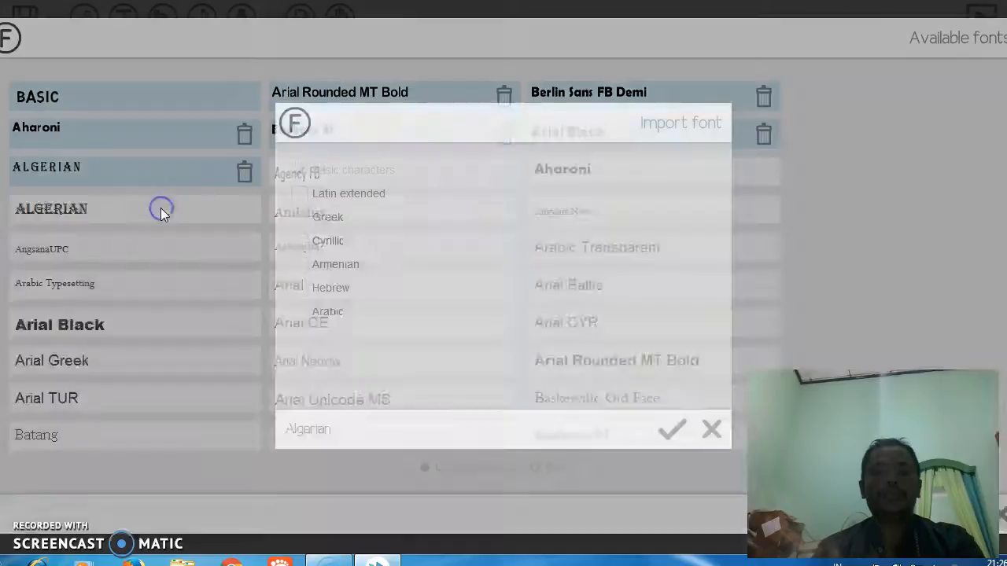
left_click(673, 429)
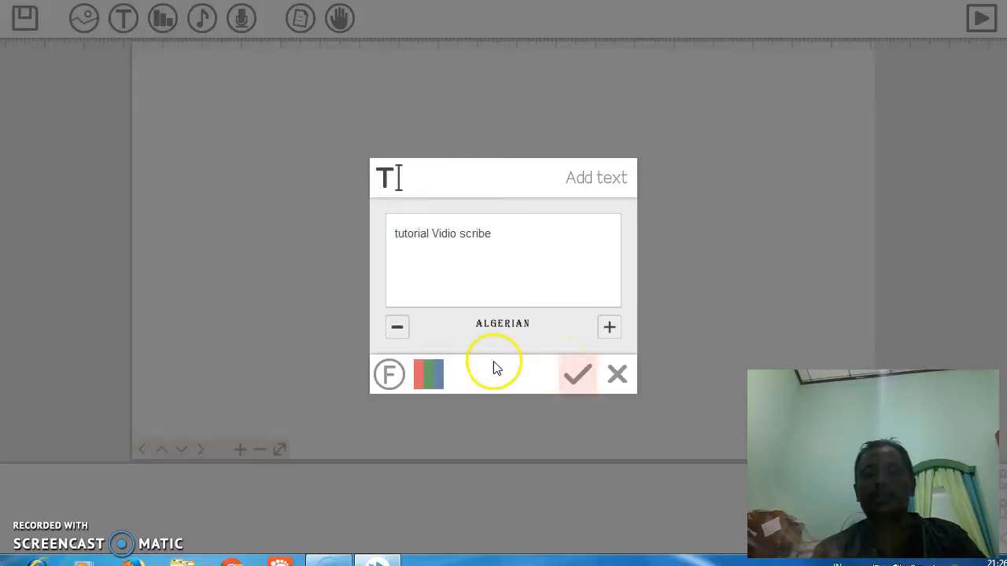
Step: Colour the text dark blue-violet and add it to the canvas
left_click(427, 379)
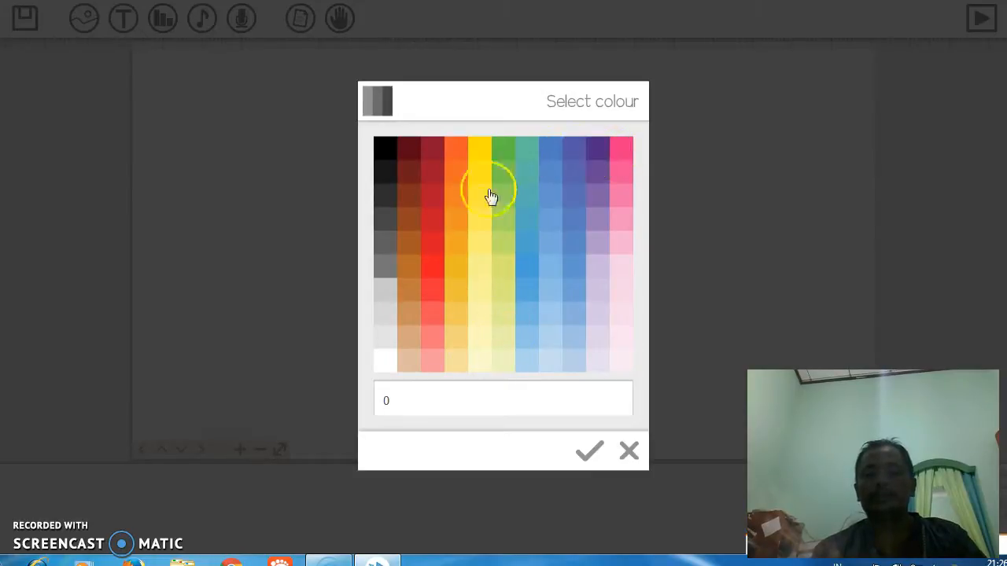
double_click(571, 156)
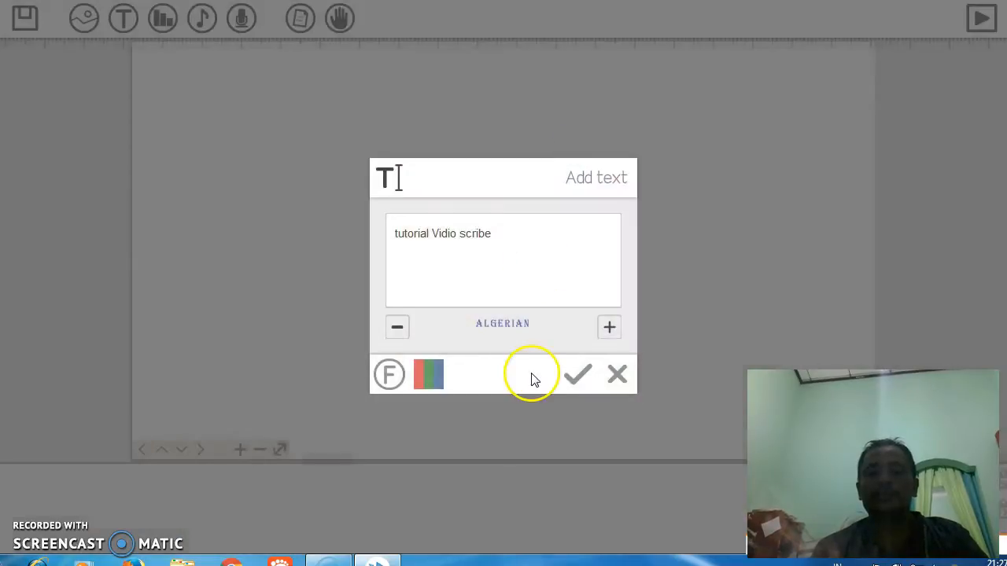
left_click(572, 380)
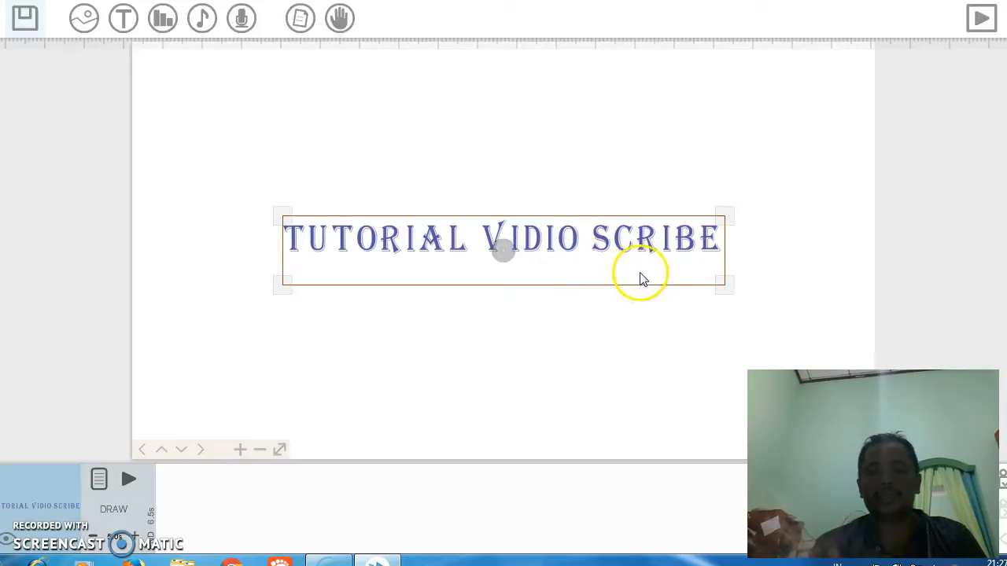
Step: Move the title text to the upper part of the canvas, tilted slightly counter-clockwise and slightly enlarged
left_click_drag(635, 269, 553, 128)
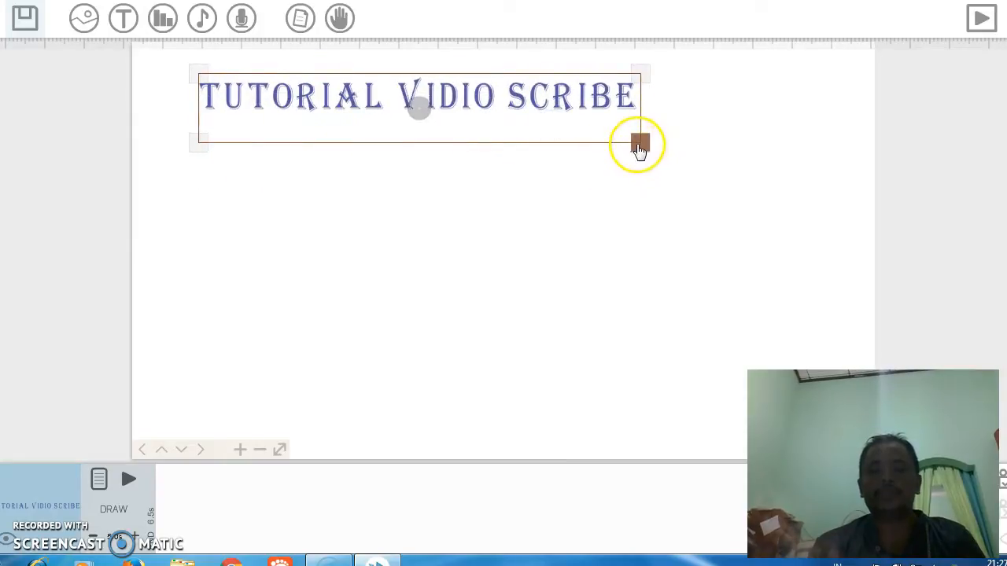
left_click_drag(639, 146, 619, 137)
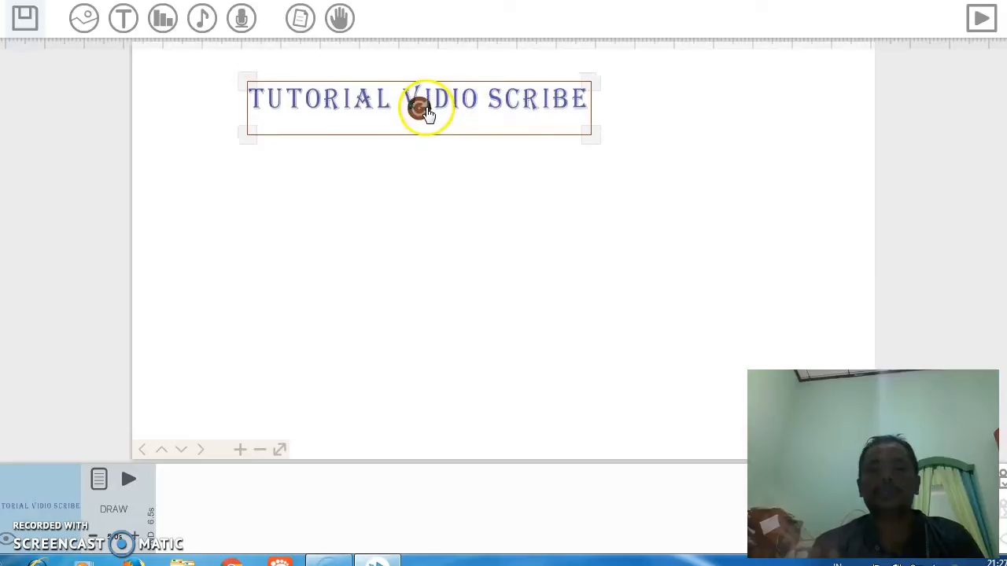
left_click_drag(423, 111, 433, 115)
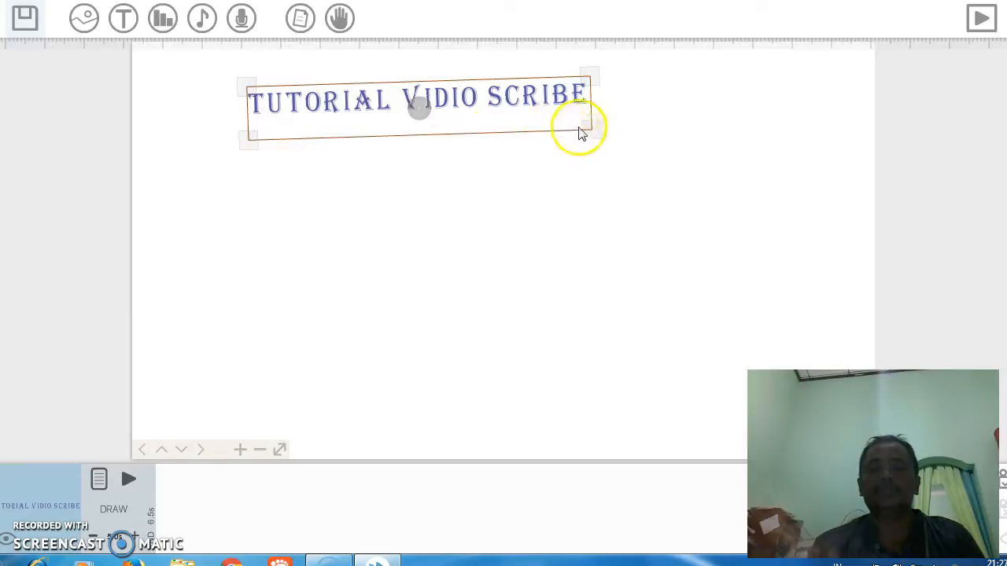
left_click_drag(590, 131, 592, 147)
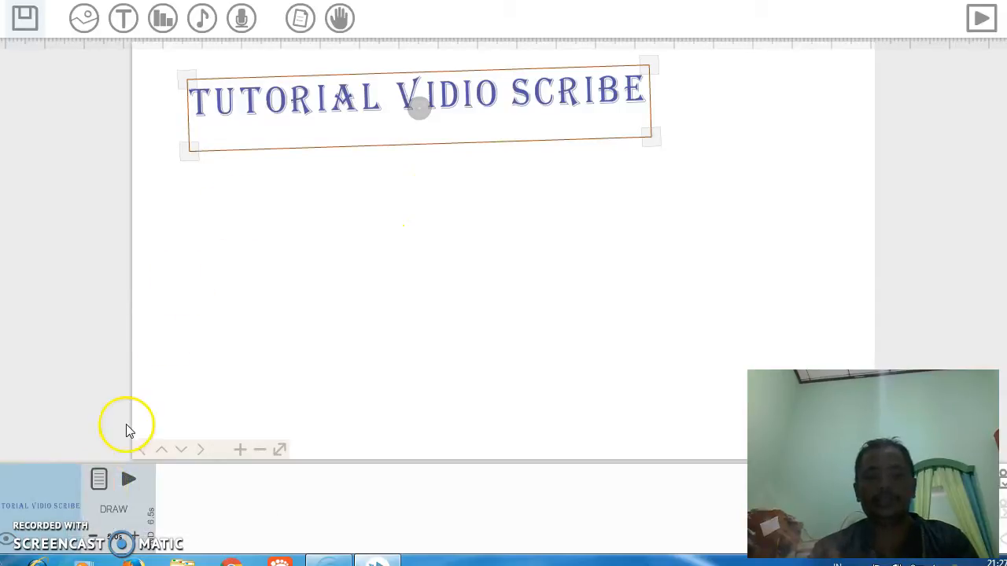
Step: Open the title text's properties and set its rotation to 0°
left_click(100, 483)
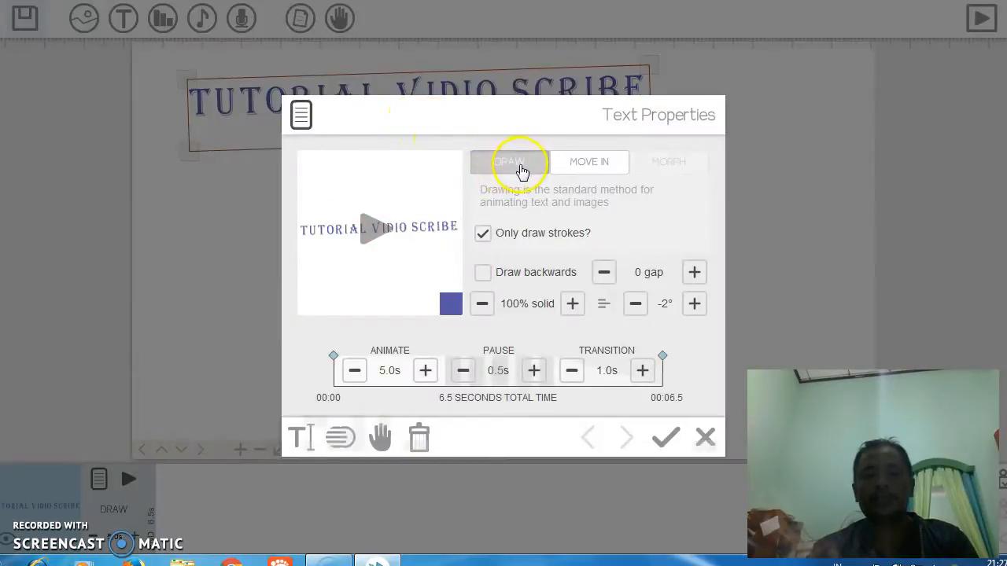
left_click(577, 170)
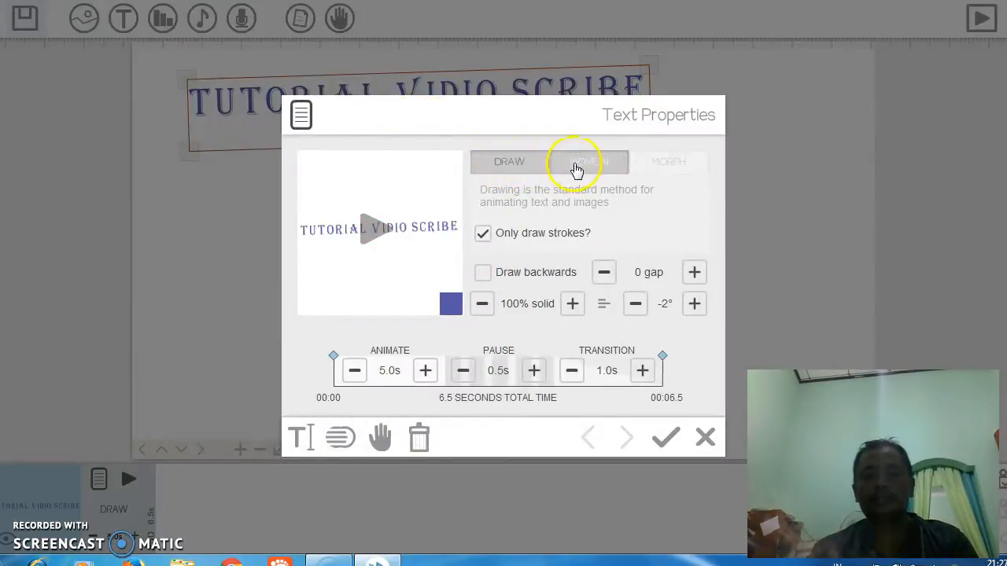
left_click(531, 166)
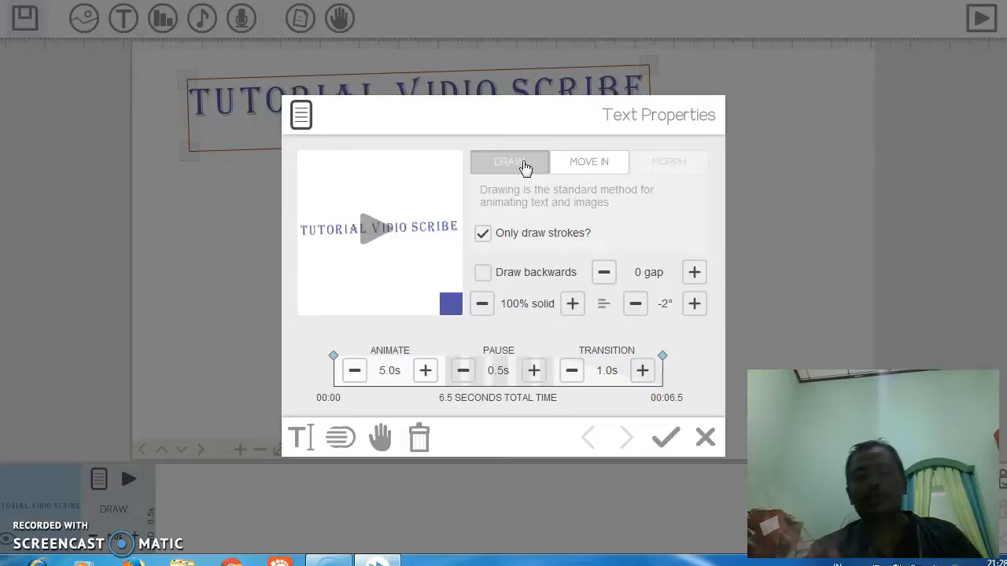
left_click(588, 174)
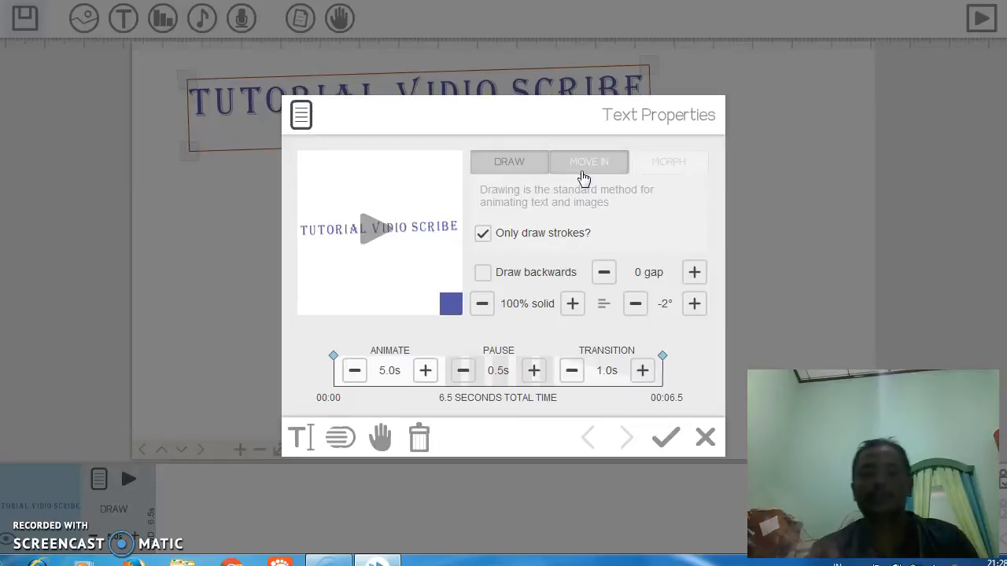
left_click(529, 164)
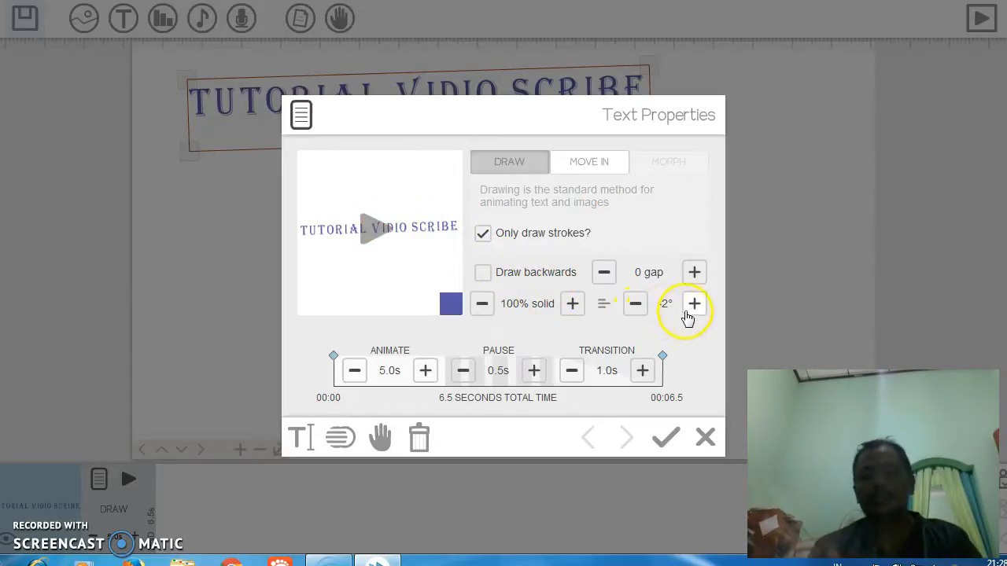
left_click(694, 306)
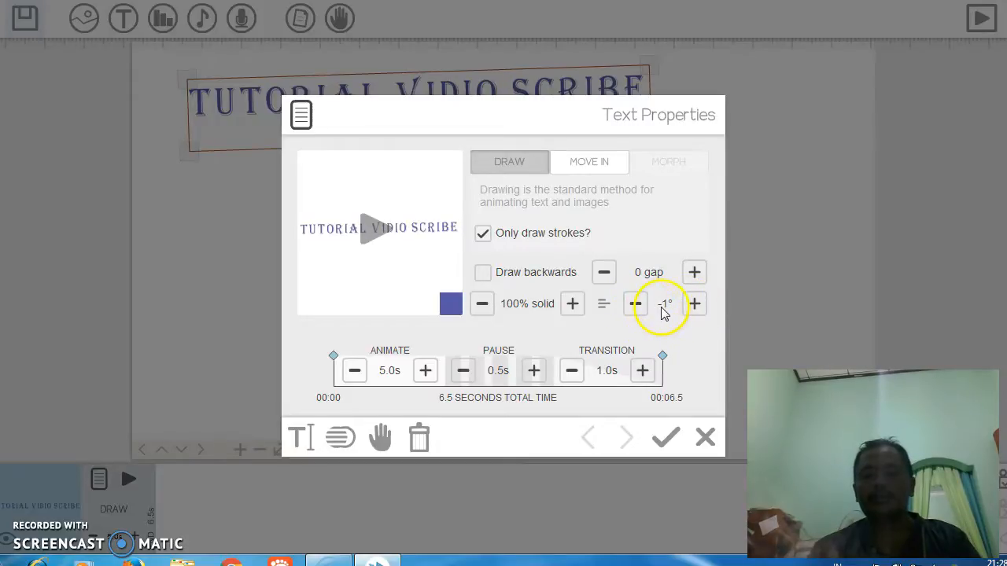
left_click(694, 307)
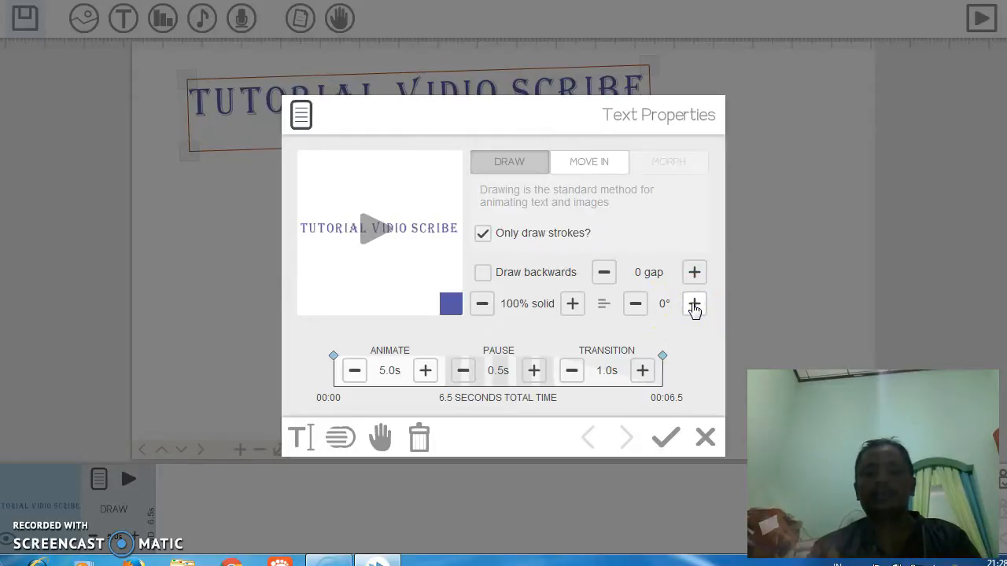
Step: Try a 14° rotation on the title text and return it to 0°
left_click(693, 304)
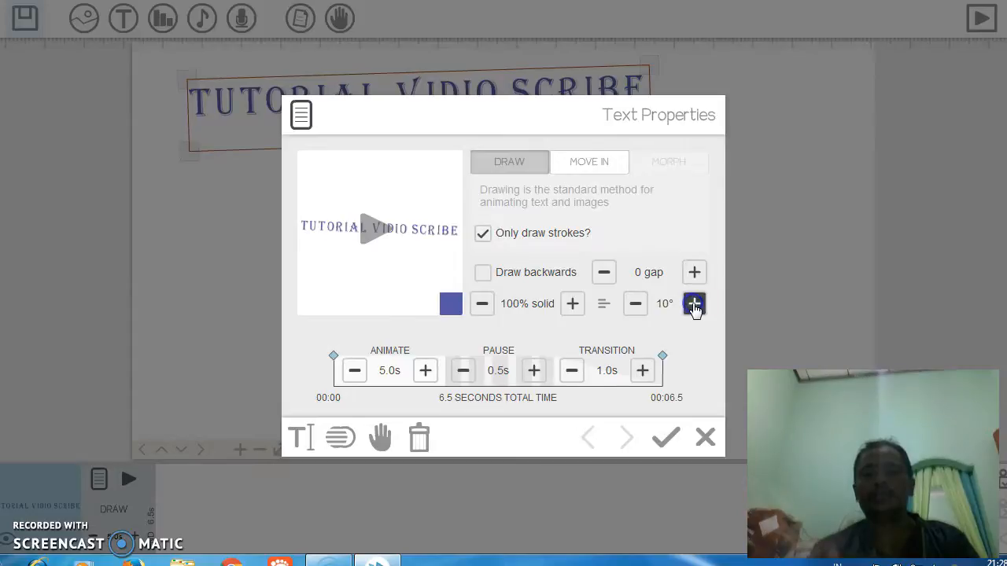
left_click(695, 307)
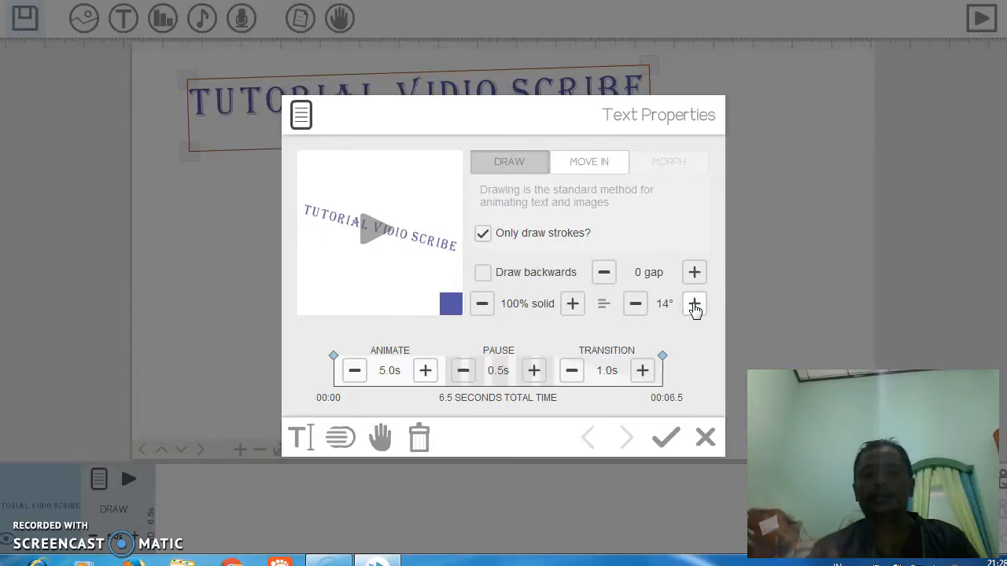
left_click(635, 303)
left_click(635, 303)
left_click(634, 305)
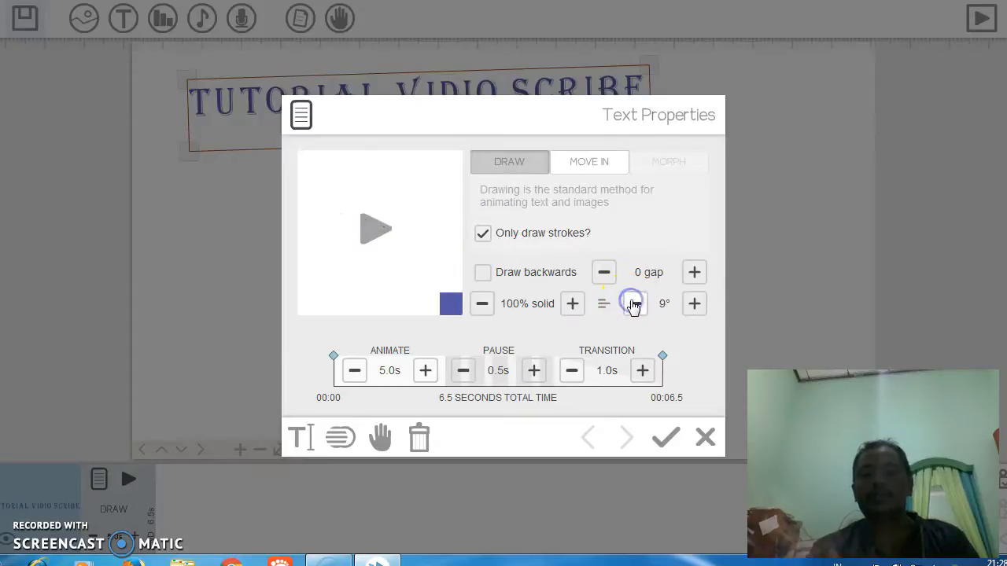
left_click(634, 304)
left_click(634, 304)
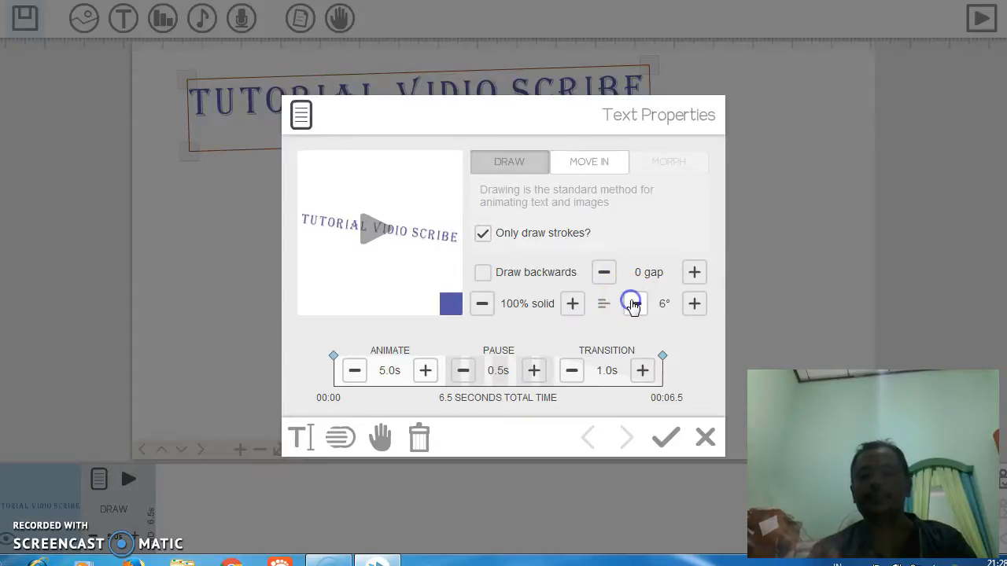
left_click(634, 304)
left_click(634, 305)
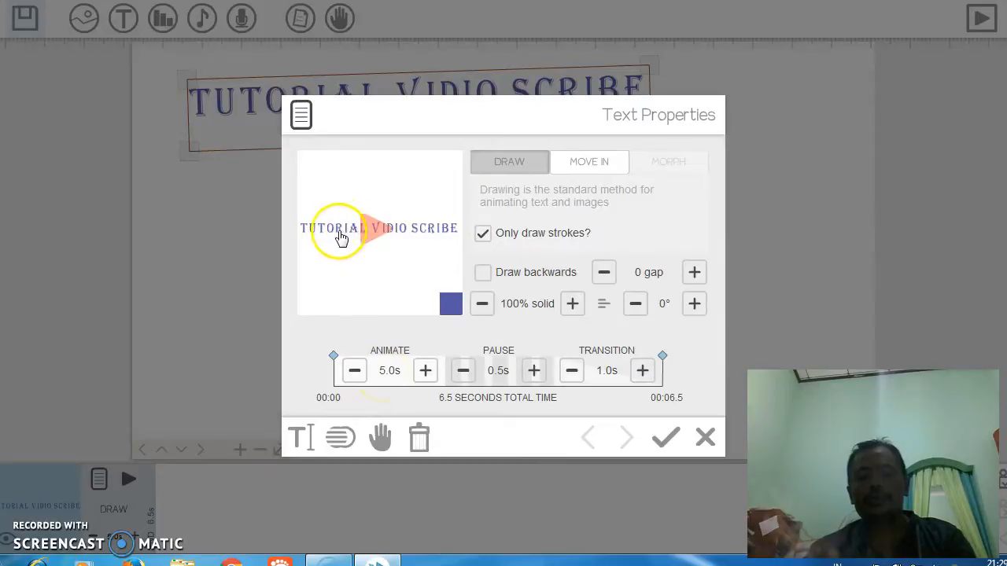
Step: Set the title text's animate time to 2.0 s
left_click(355, 374)
left_click(355, 374)
left_click(355, 374)
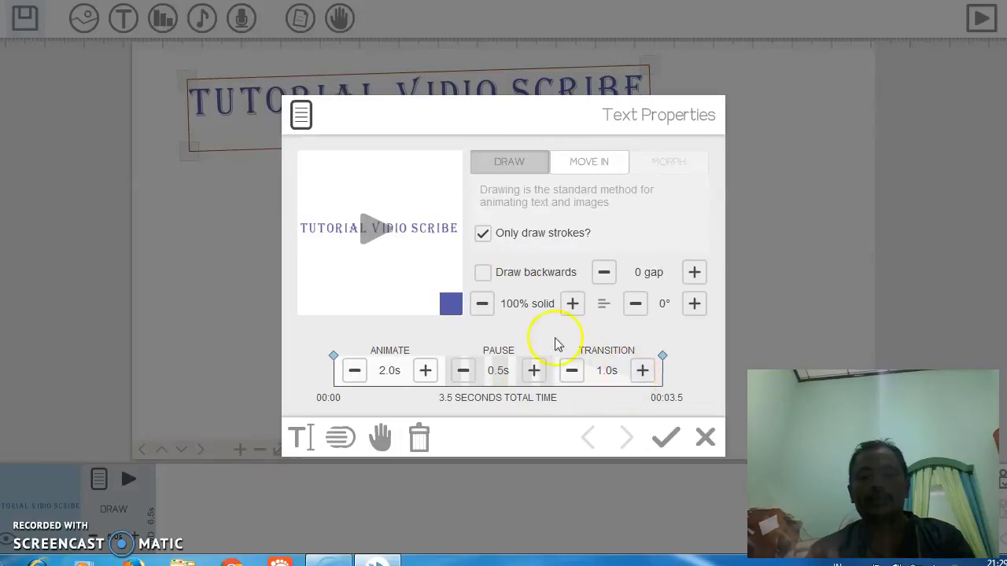
Step: Assign the first hand in the hand library, the dark-sleeved arm with a marker, to draw the title text
left_click(386, 447)
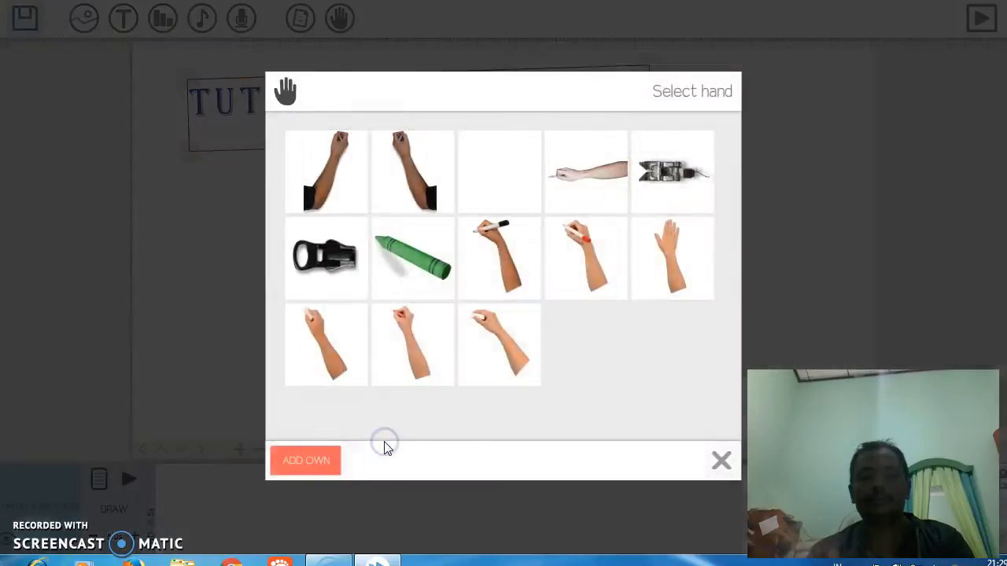
left_click(443, 267)
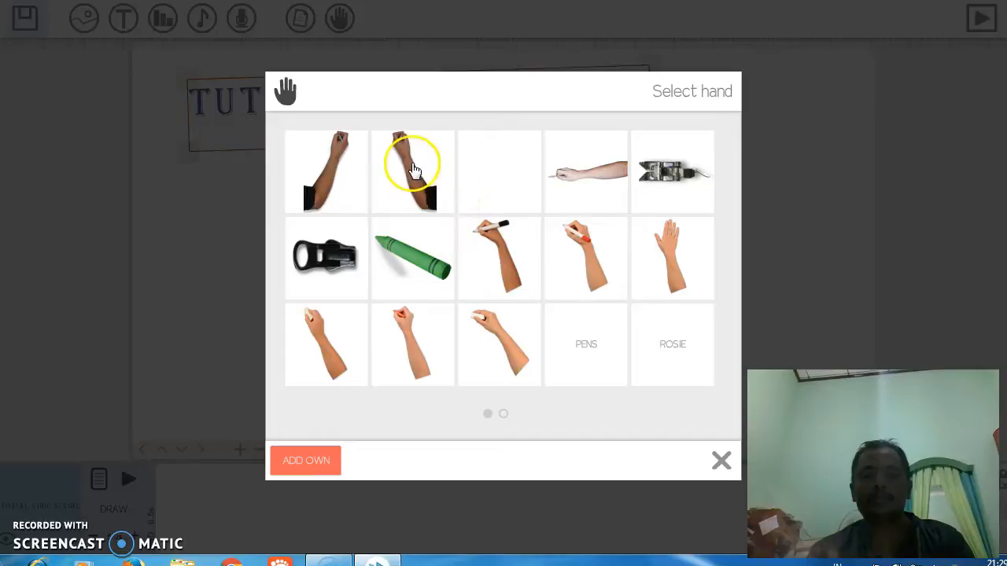
left_click(340, 169)
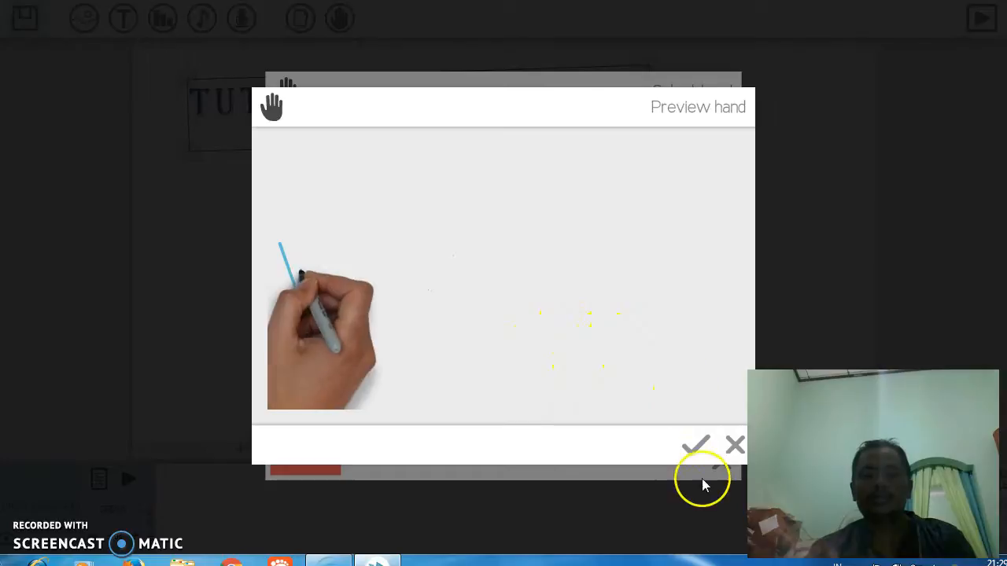
left_click(692, 453)
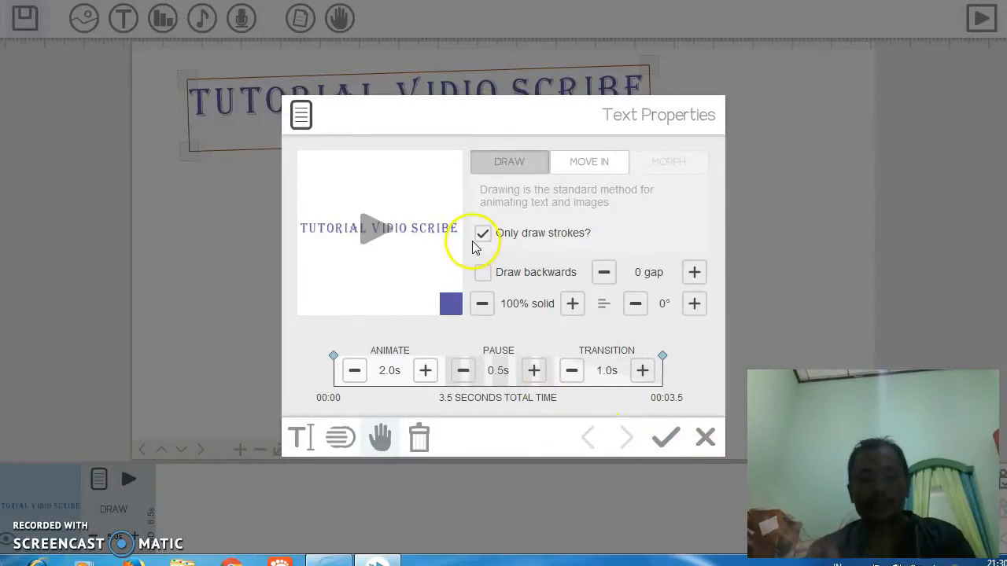
Step: Replace the title wording with "tutorial Vidio scribe tugas 3" and move the title so it fits fully within the canvas
left_click(301, 441)
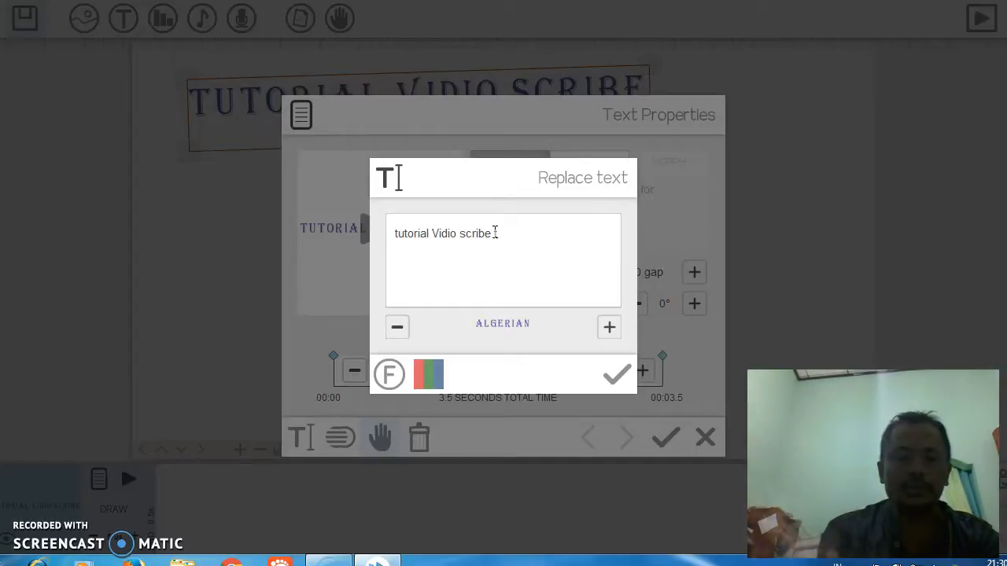
type("as 3")
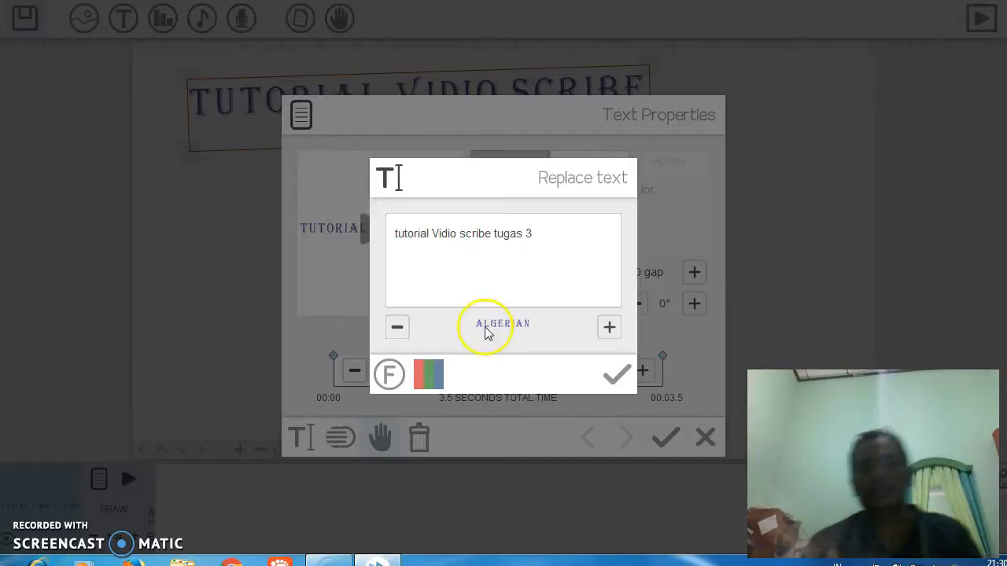
left_click(613, 380)
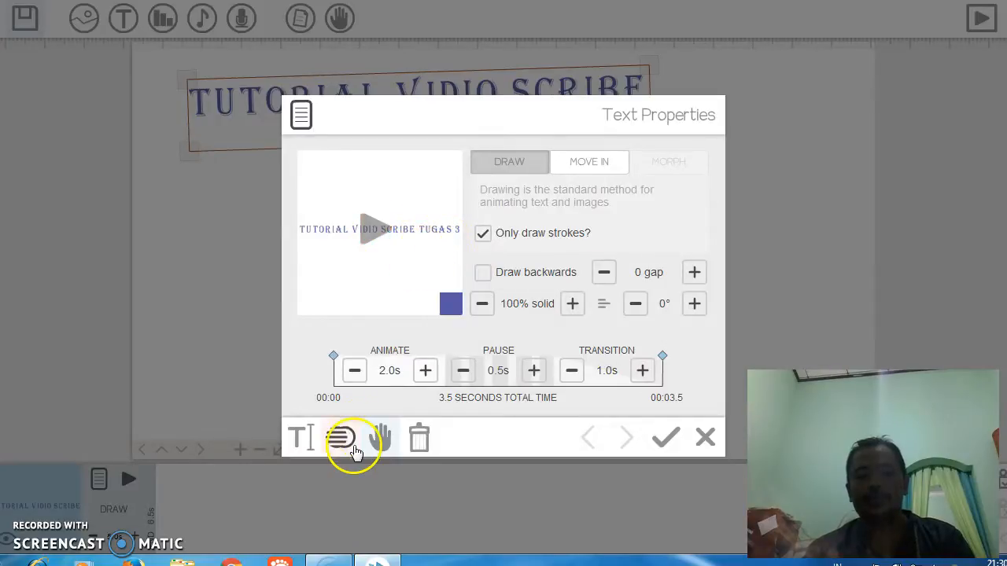
left_click(422, 443)
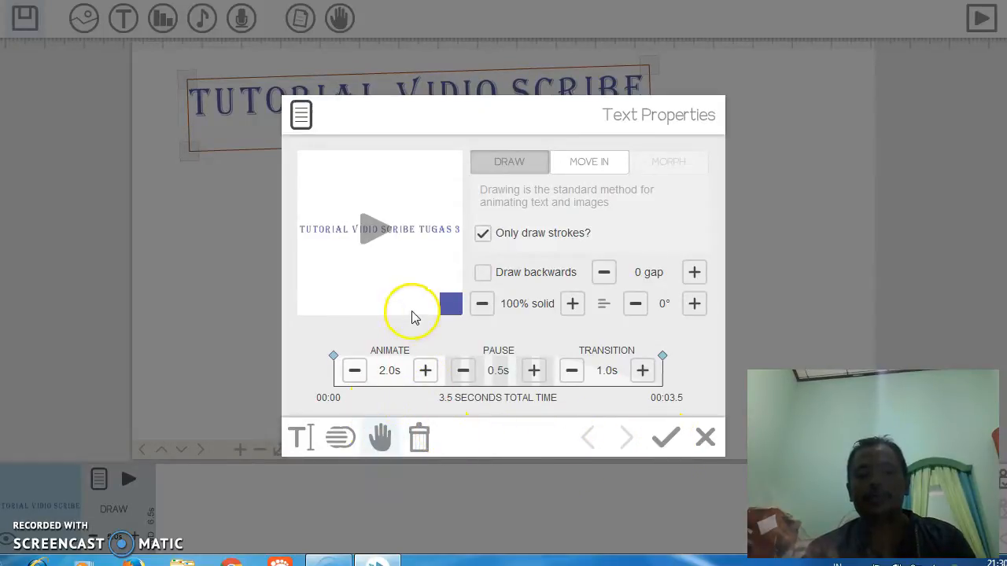
left_click(663, 444)
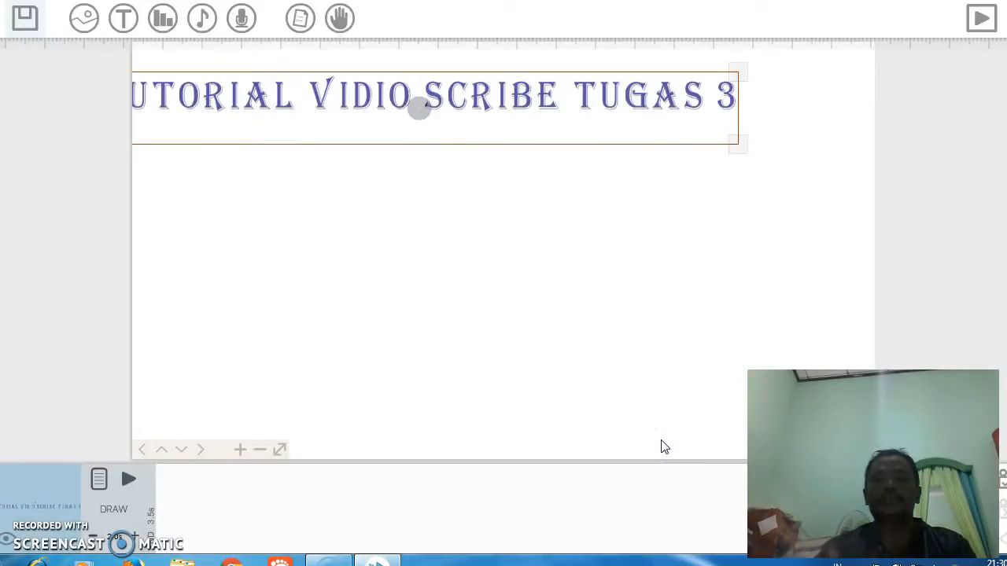
left_click(499, 127)
left_click_drag(499, 127, 572, 134)
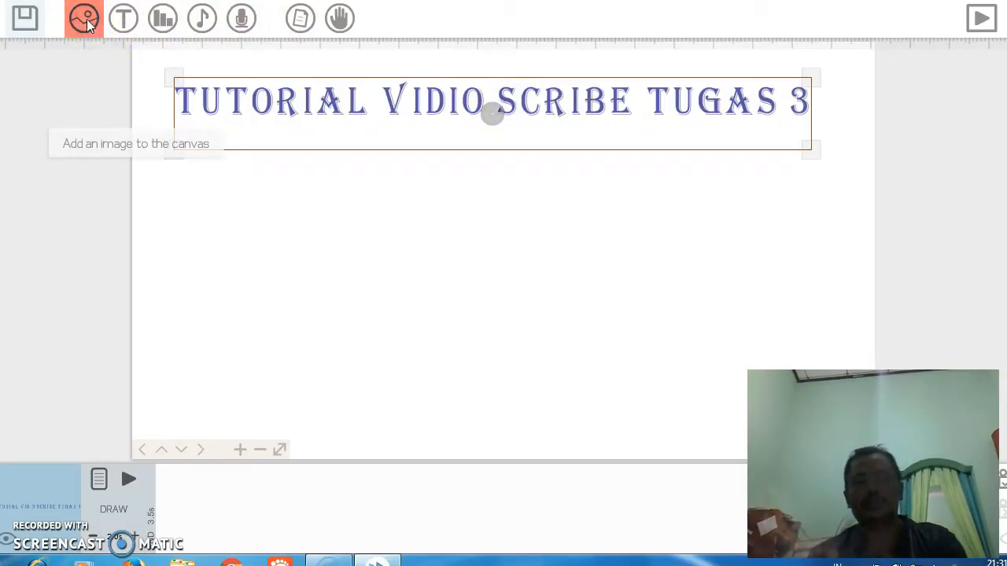
Step: Browse the social media icons in the base image library without adding one
left_click(85, 20)
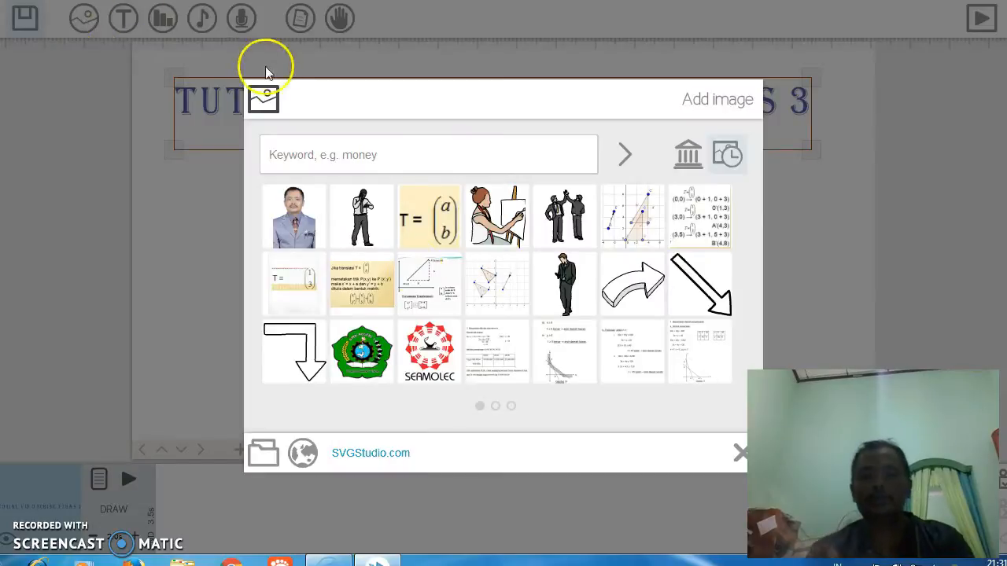
left_click(688, 161)
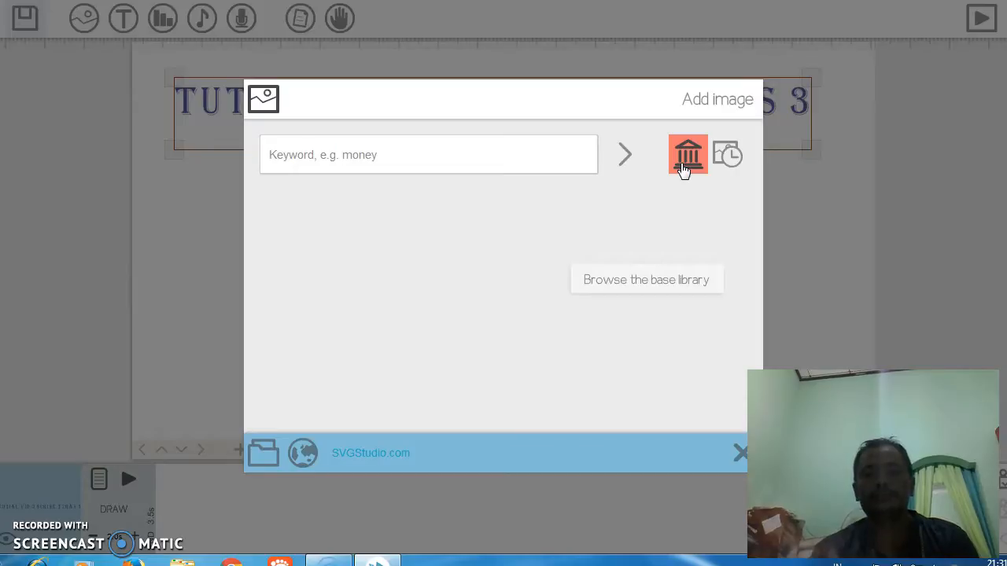
left_click(666, 288)
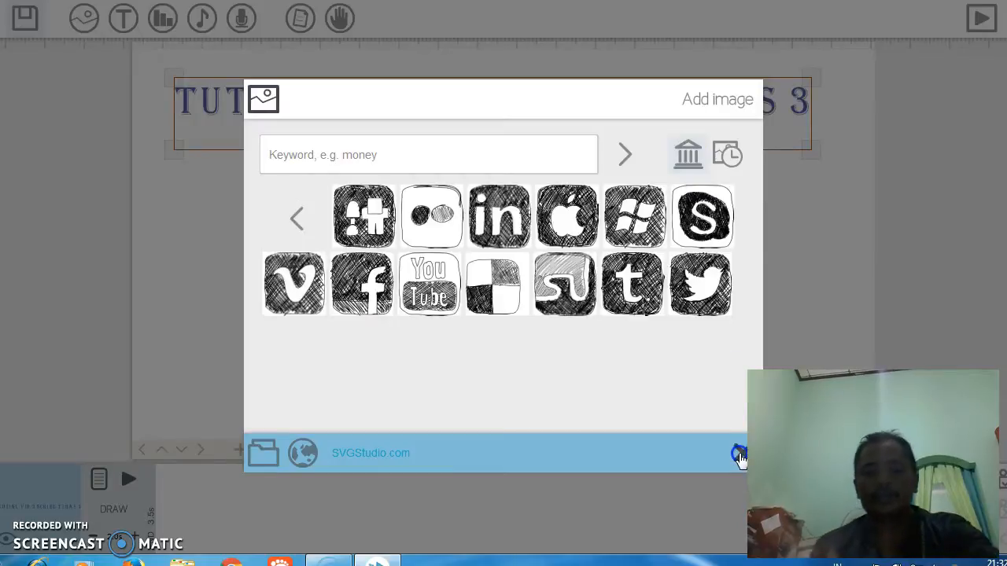
left_click(740, 457)
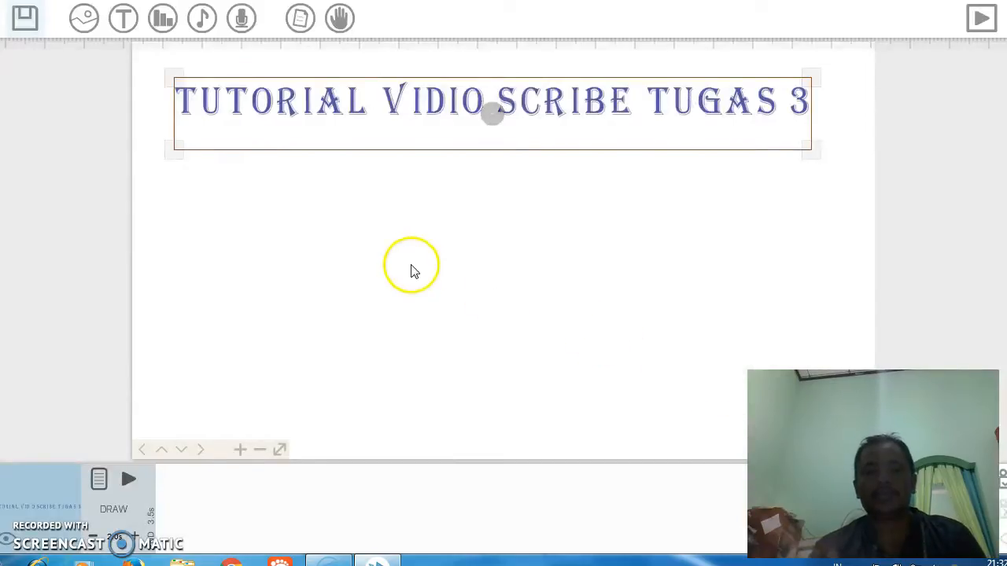
Step: Add the recently used image of two businessmen giving a high five and place it centred below the title
left_click(83, 22)
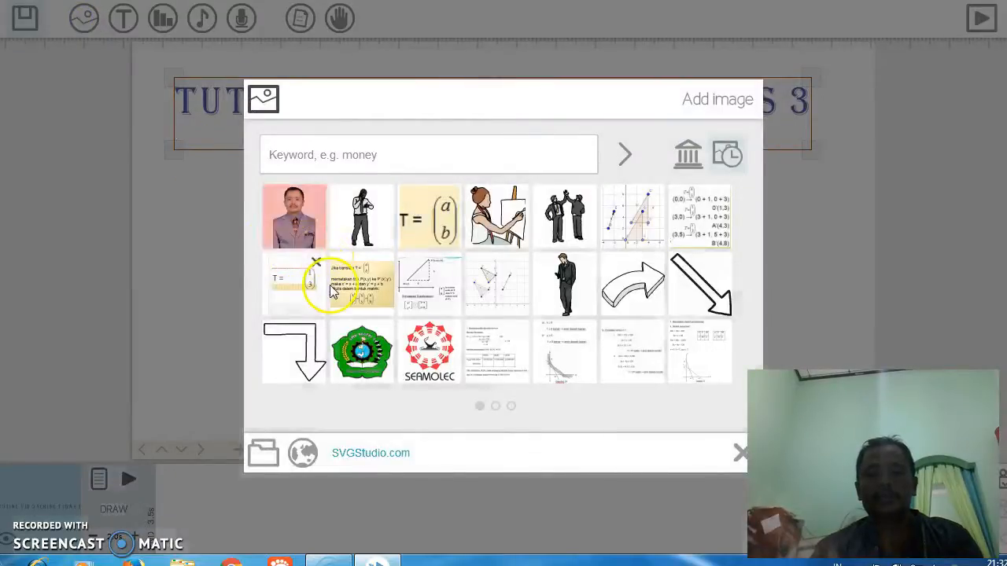
left_click(555, 233)
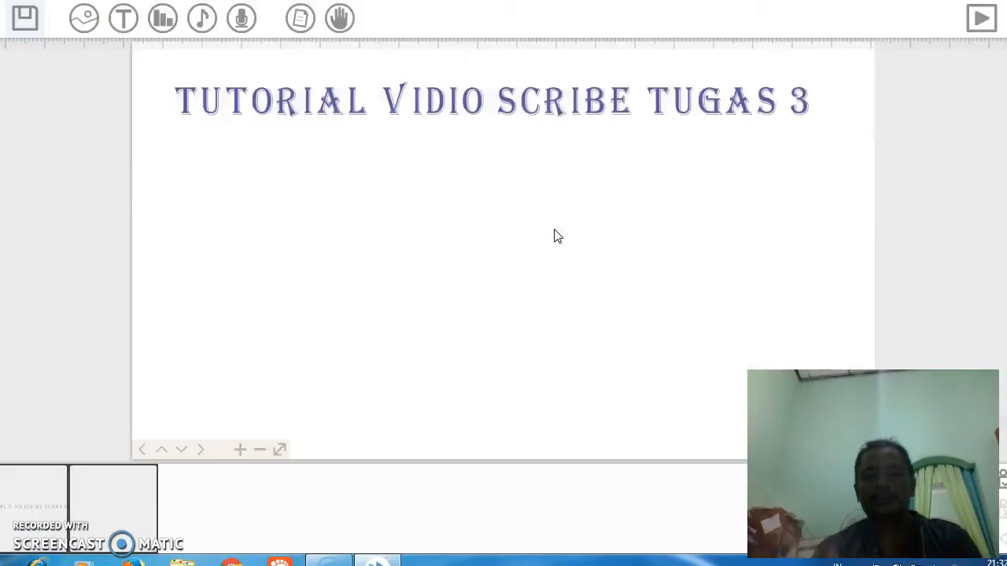
left_click_drag(515, 189, 516, 217)
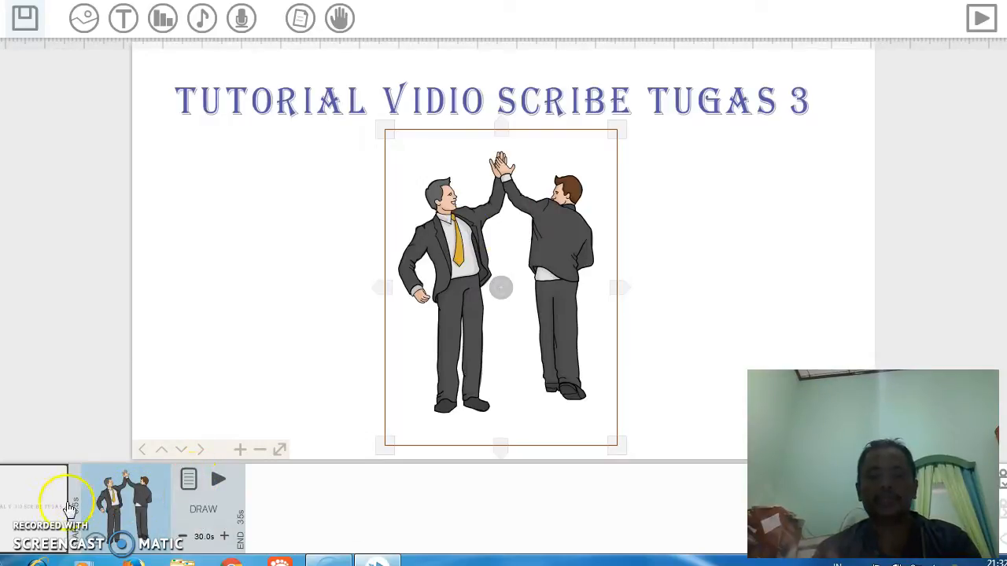
Step: Set the high-five image's animate time to 5.0 s in its properties
left_click(44, 511)
left_click(99, 481)
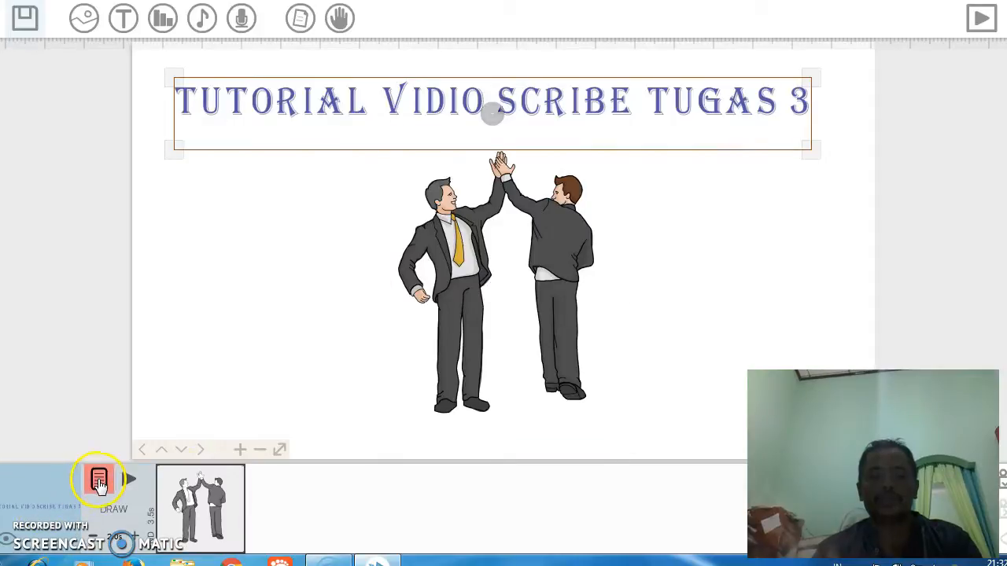
left_click(197, 507)
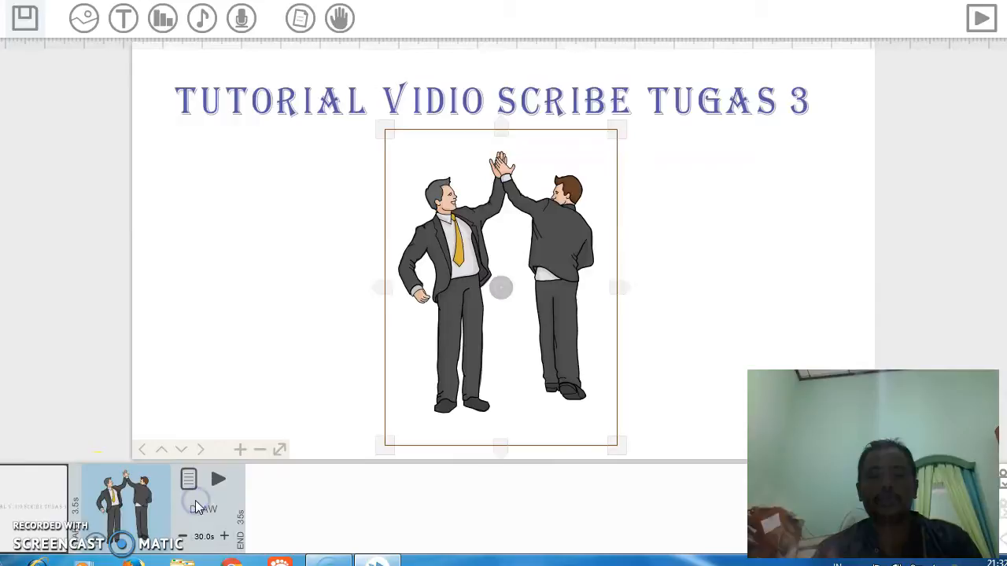
left_click(191, 483)
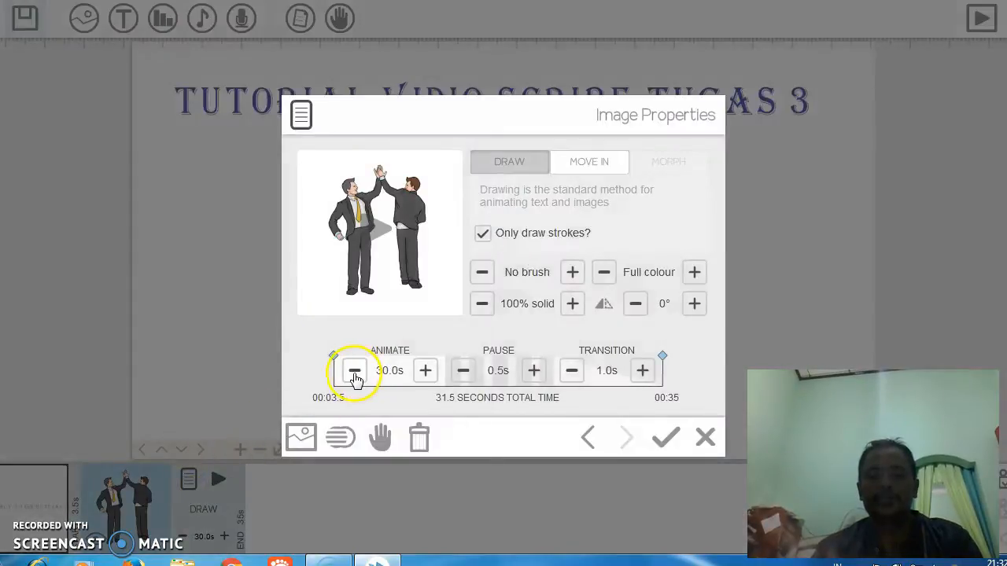
left_click_drag(354, 377, 355, 378)
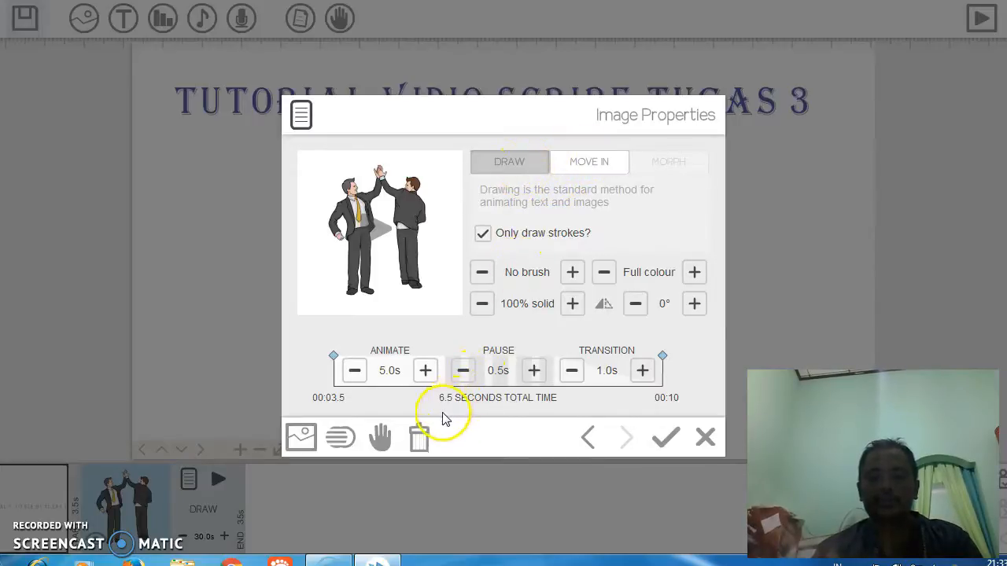
Step: Assign the hand holding the black-ended marker to the high-five image and apply its properties
left_click(382, 436)
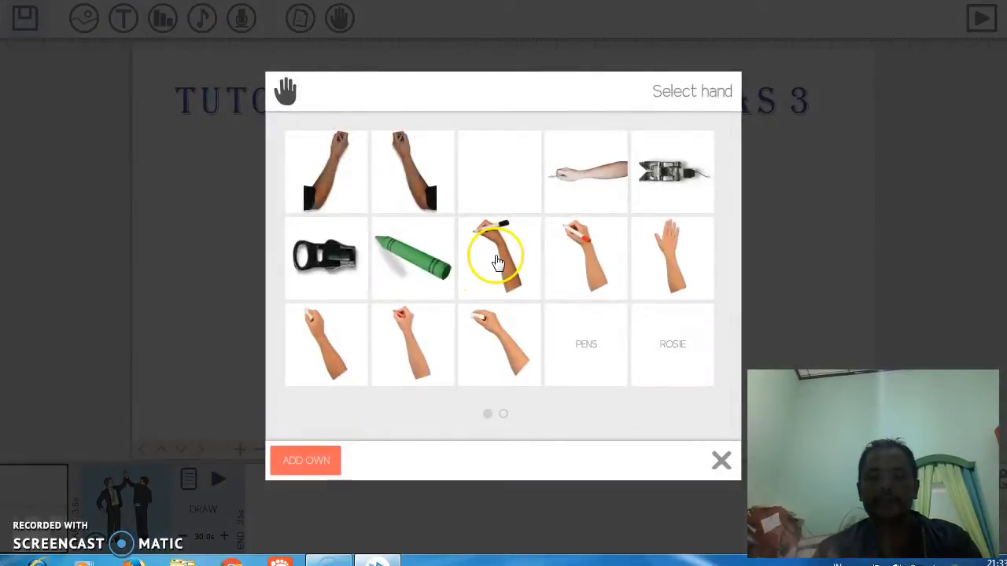
left_click(497, 260)
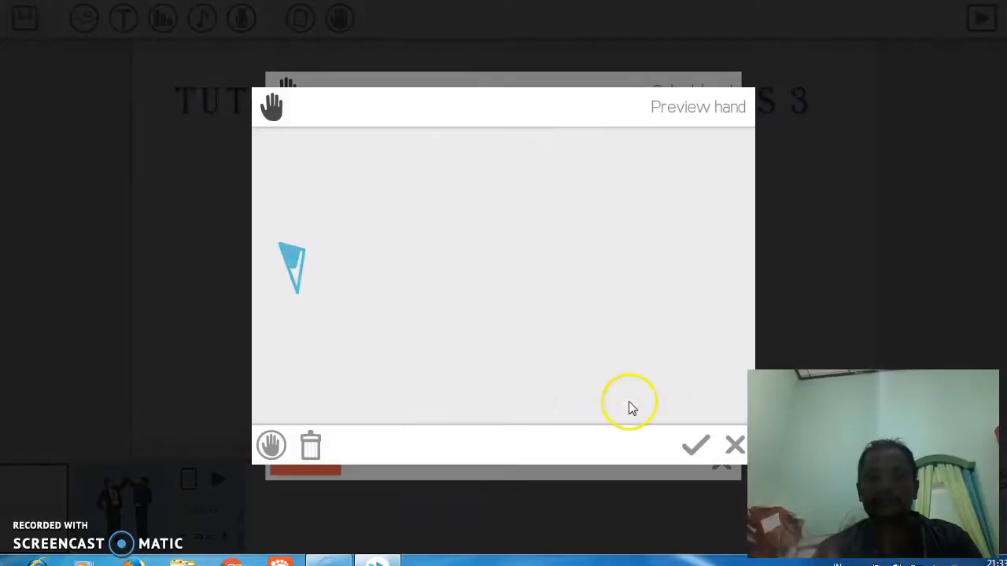
left_click(682, 447)
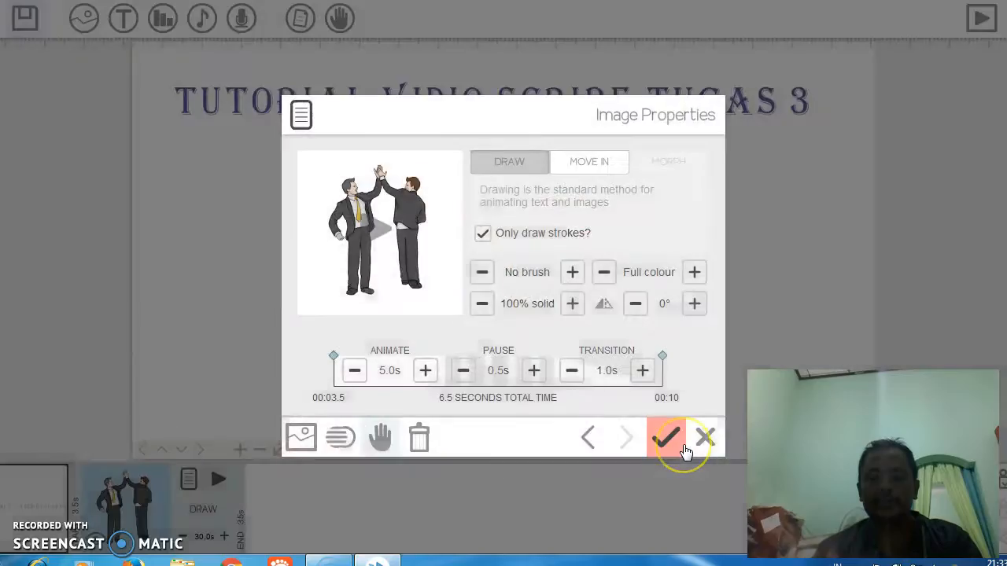
left_click(661, 447)
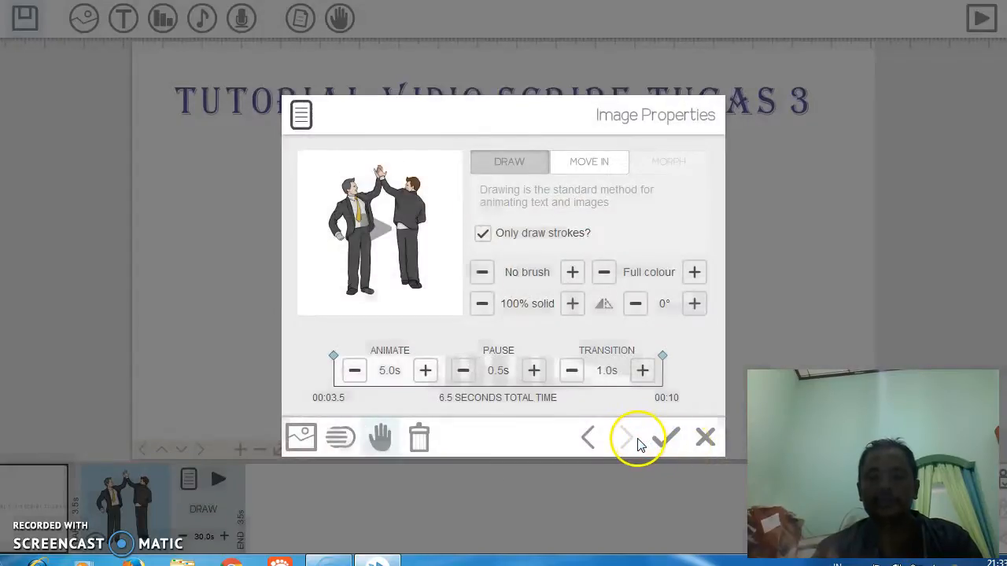
left_click(653, 441)
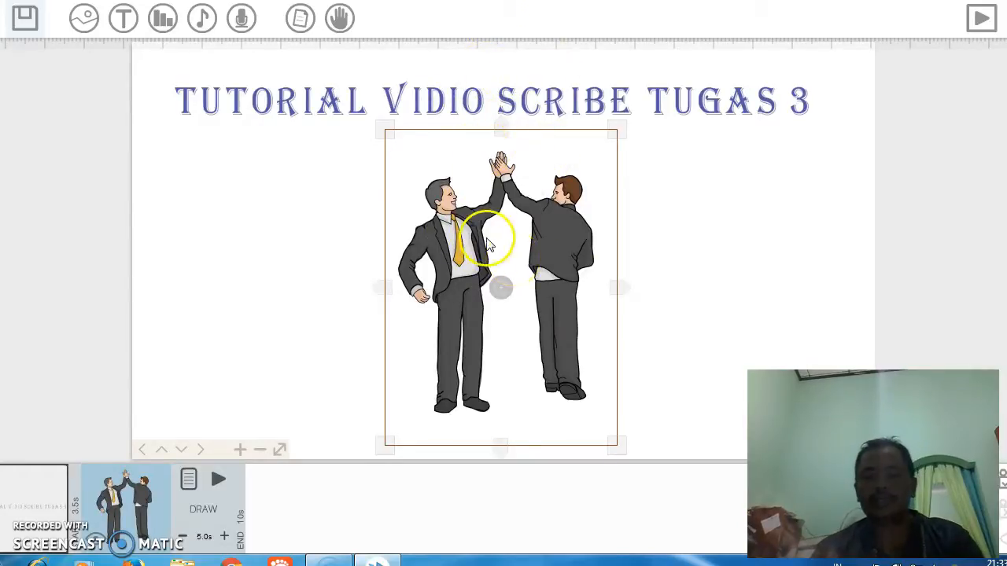
Step: Select the title text and the high-five image together and play a preview of the animation
left_click(355, 88)
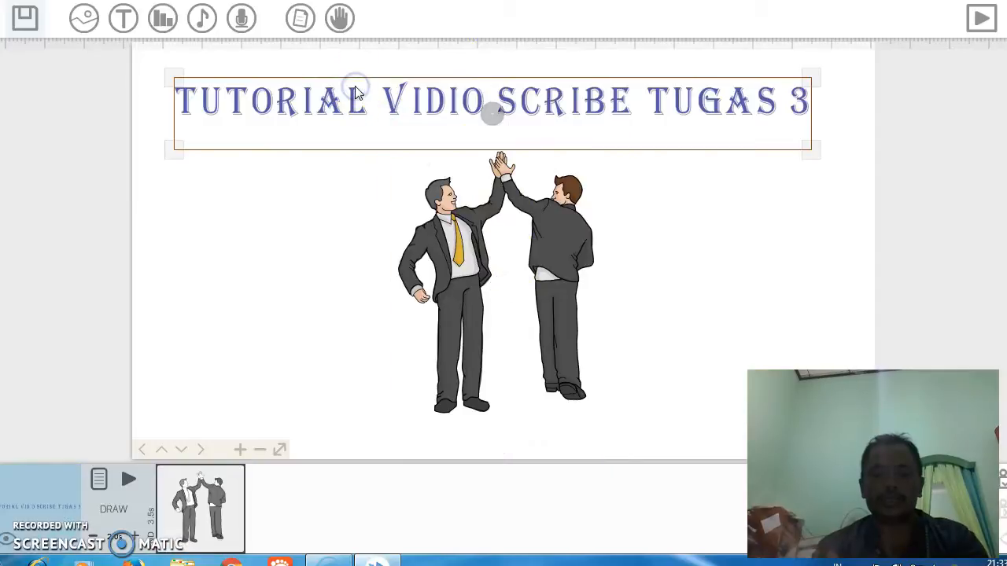
left_click(413, 236)
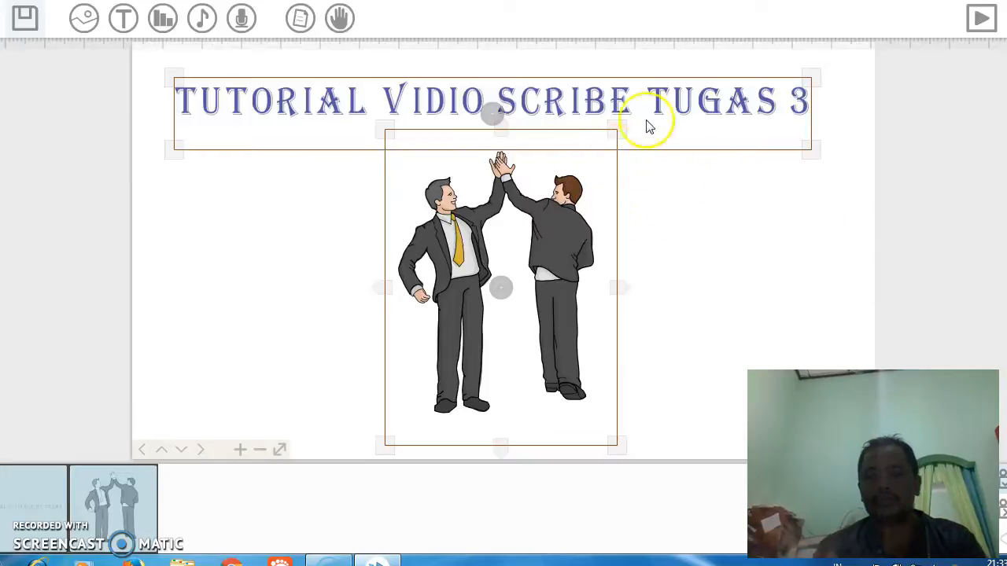
left_click(975, 21)
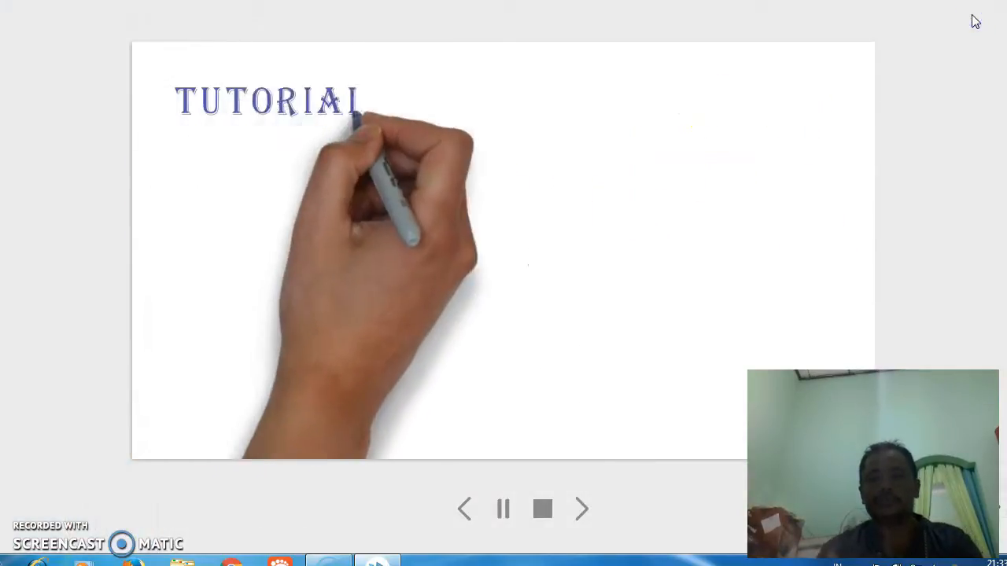